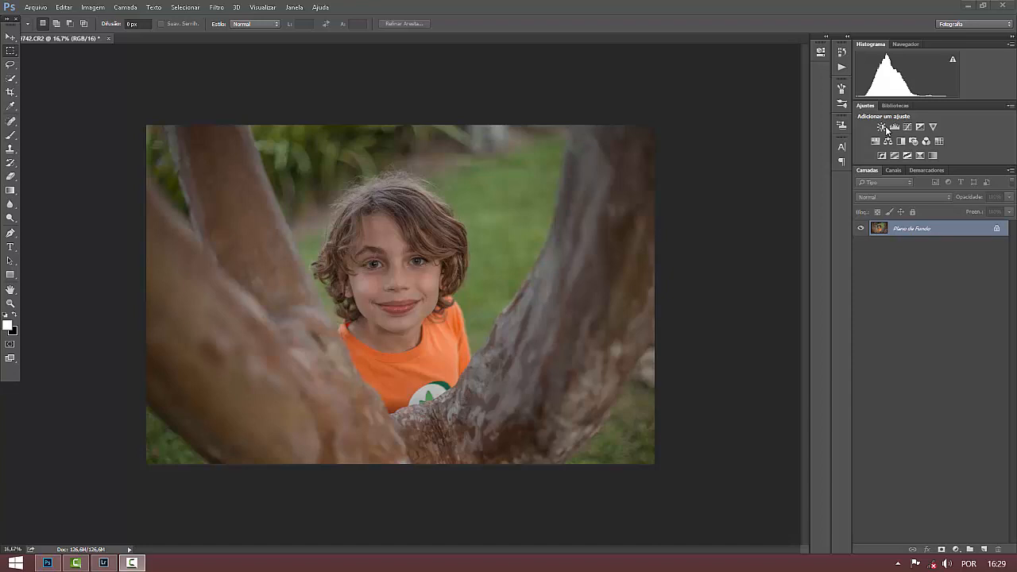
Add a Levels adjustment layer, darken the midtones slightly, raise the output black level to 8 and slightly lower the output white level.
{"action": "left_click", "coordinate": [894, 127]}
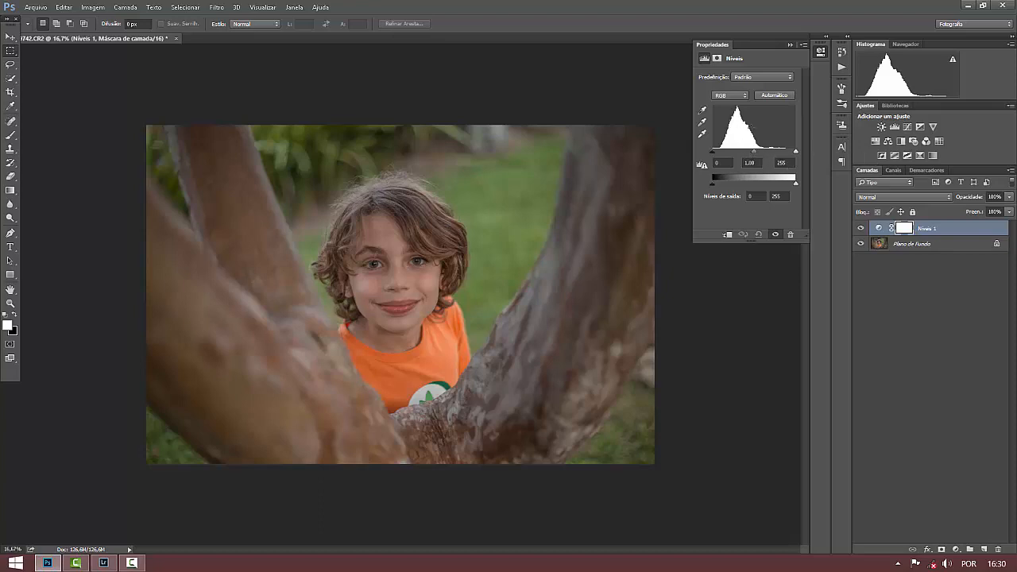
{"action": "left_click_drag", "start_coordinate": [755, 151], "coordinate": [760, 156]}
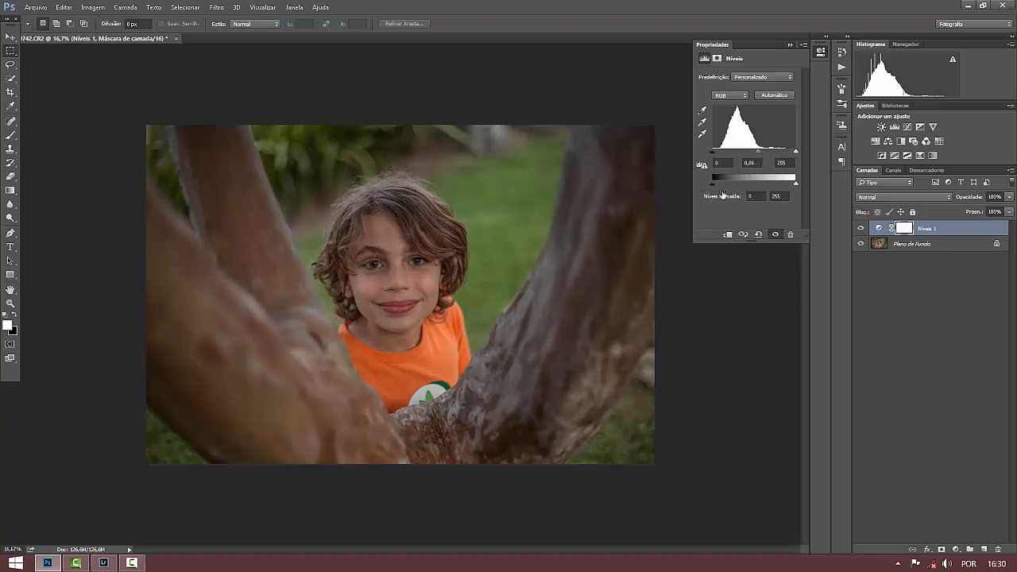
{"action": "left_click_drag", "start_coordinate": [713, 189], "coordinate": [715, 190]}
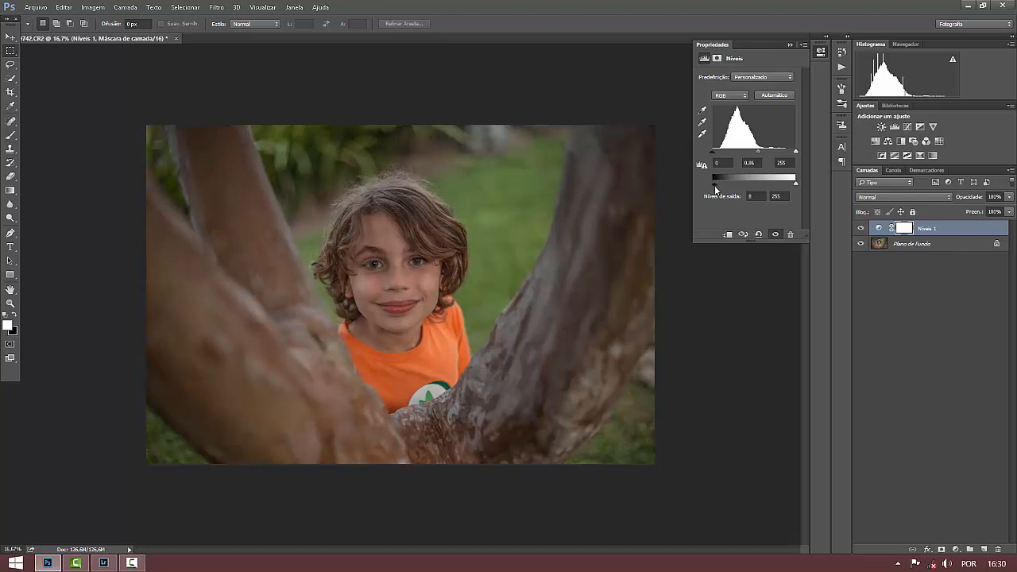
{"action": "left_click_drag", "start_coordinate": [797, 188], "coordinate": [794, 188]}
{"action": "left_click_drag", "start_coordinate": [759, 151], "coordinate": [758, 151]}
{"action": "left_click", "coordinate": [792, 44]}
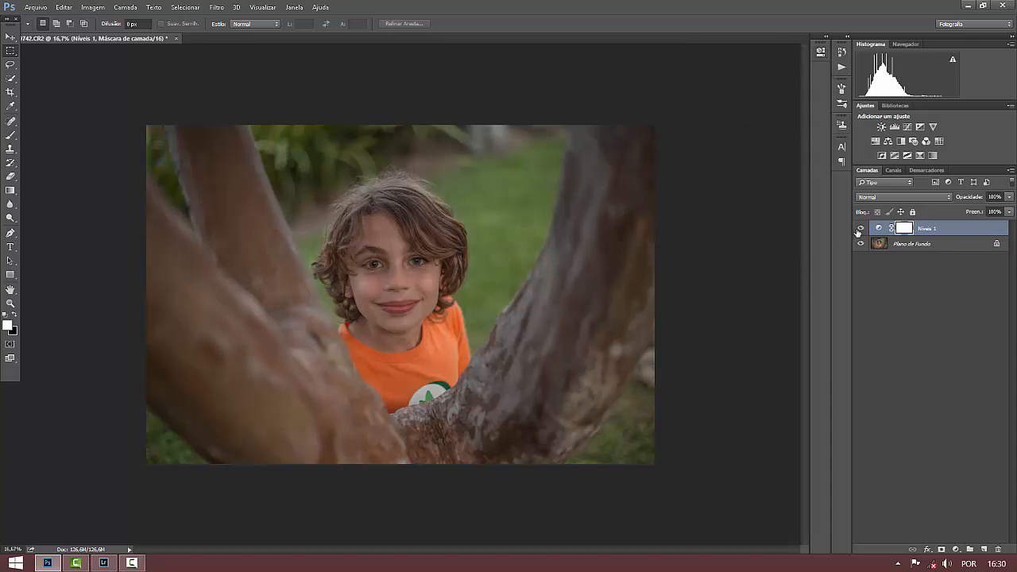
Compare the photo with and without the Levels layer, try varying its opacity, and delete the layer.
{"action": "left_click", "coordinate": [859, 230]}
{"action": "left_click", "coordinate": [860, 230]}
{"action": "left_click", "coordinate": [1010, 196]}
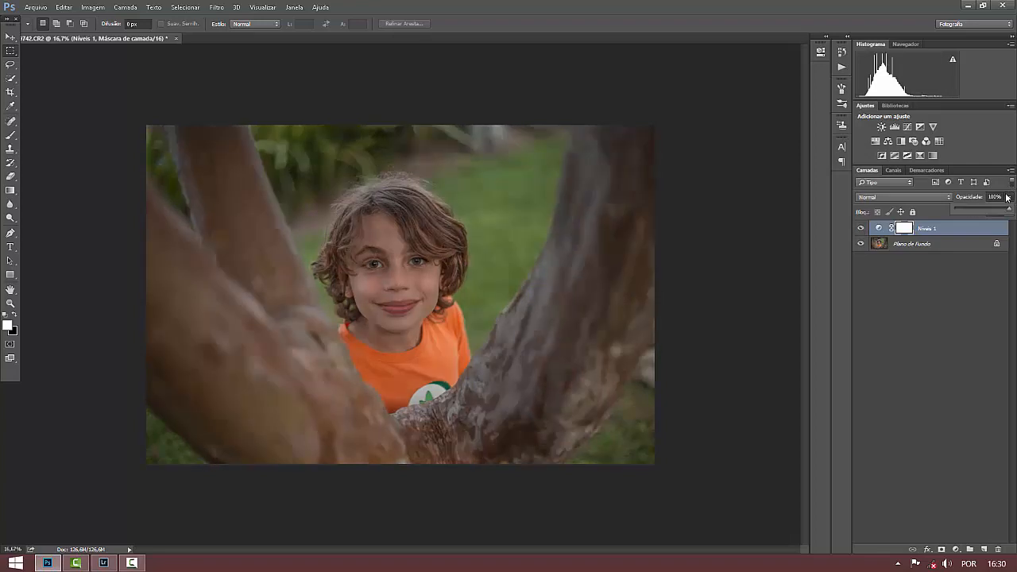
{"action": "mouse_move", "coordinate": [1004, 211]}
{"action": "left_mouse_down"}
{"action": "mouse_move", "coordinate": [958, 209]}
{"action": "mouse_move", "coordinate": [1014, 216]}
{"action": "left_mouse_up"}
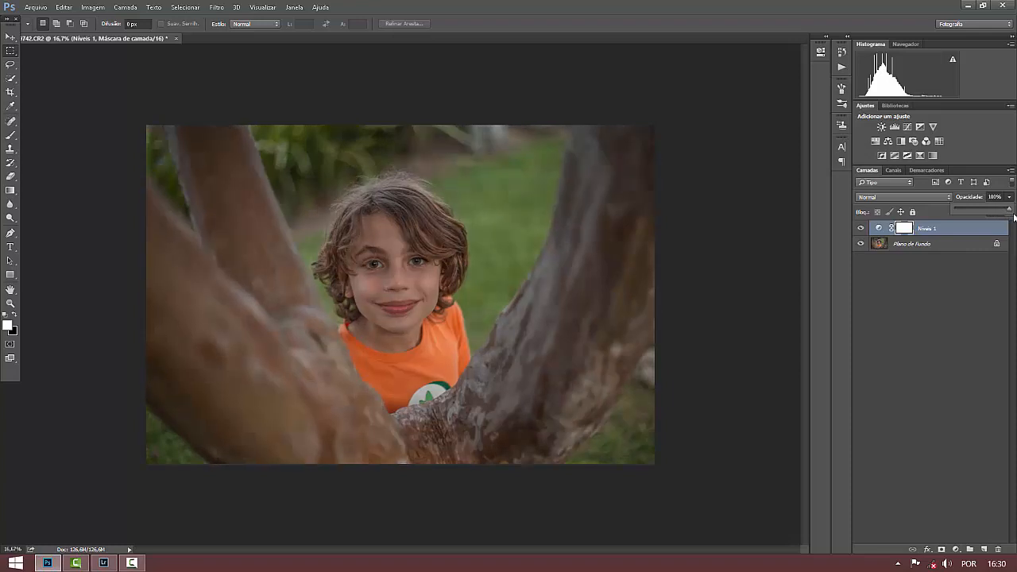
{"action": "left_click", "coordinate": [988, 281]}
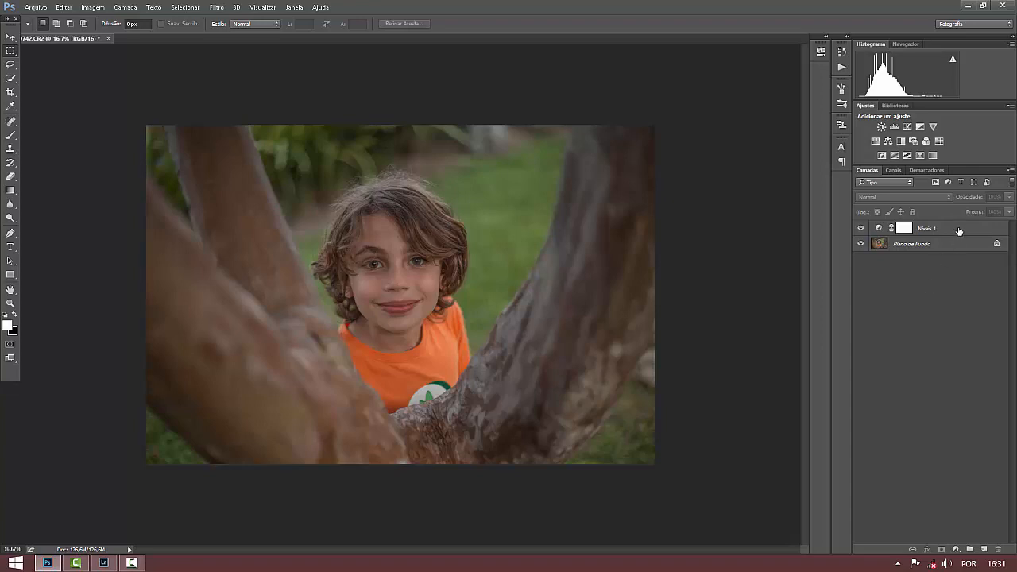
{"action": "left_click_drag", "start_coordinate": [958, 235], "coordinate": [1000, 550]}
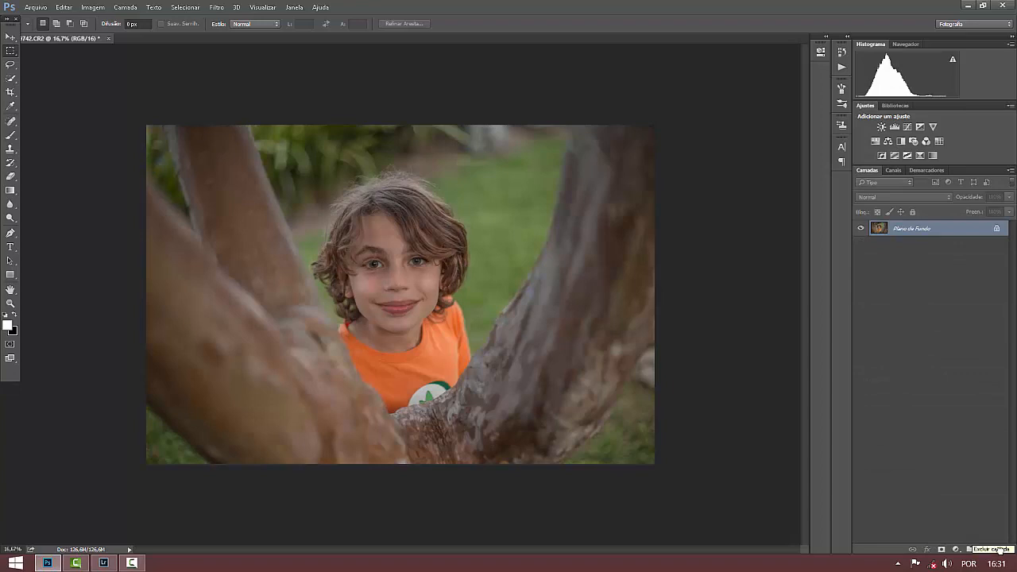
Add a Curves adjustment layer shaped as a gentle S, with darker shadows and brighter highlights, at 25% opacity.
{"action": "left_click", "coordinate": [909, 127]}
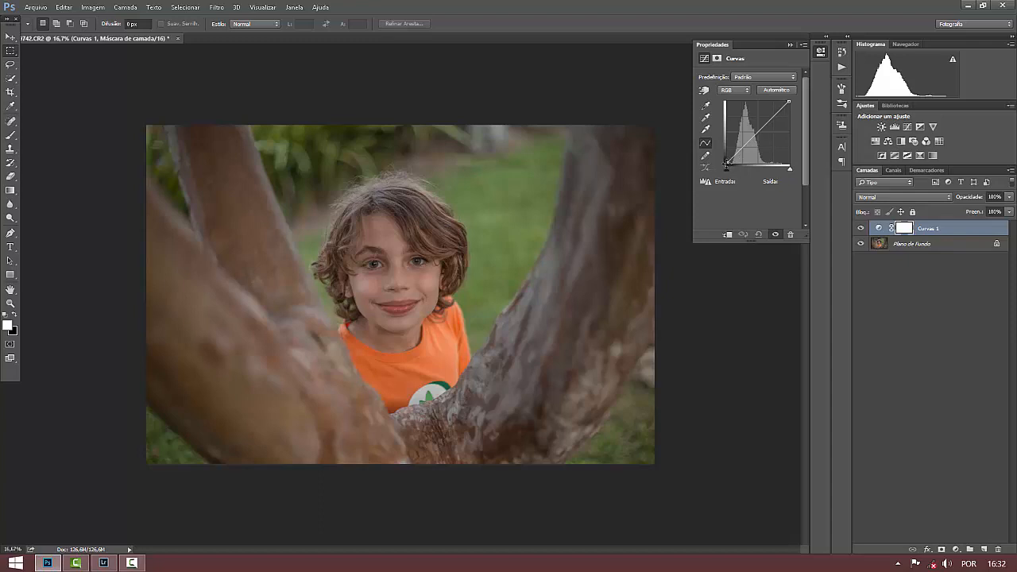
{"action": "left_click_drag", "start_coordinate": [741, 148], "coordinate": [743, 151]}
{"action": "left_click_drag", "start_coordinate": [770, 120], "coordinate": [771, 116]}
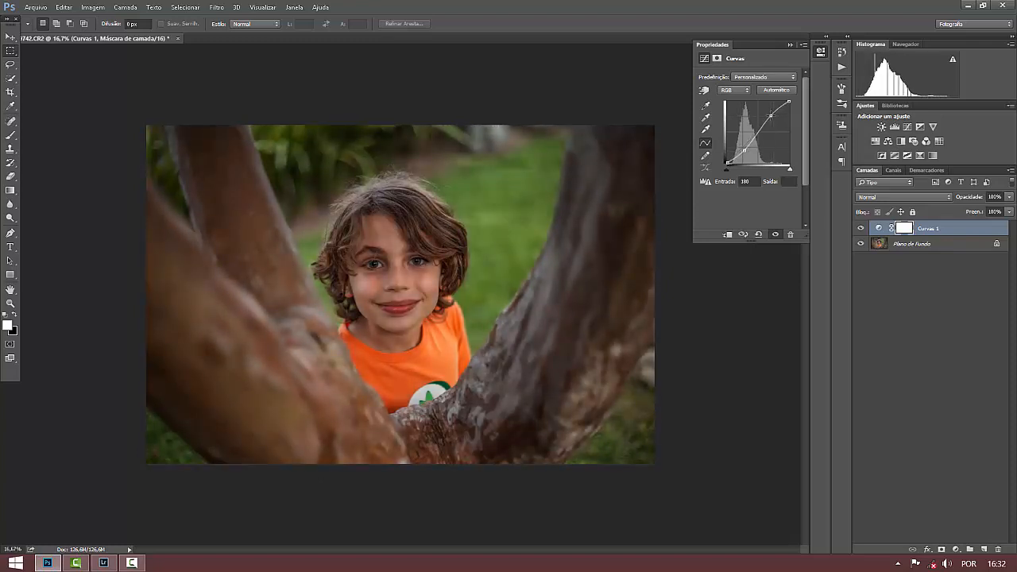
{"action": "key", "text": "2"}
{"action": "key", "text": "5"}
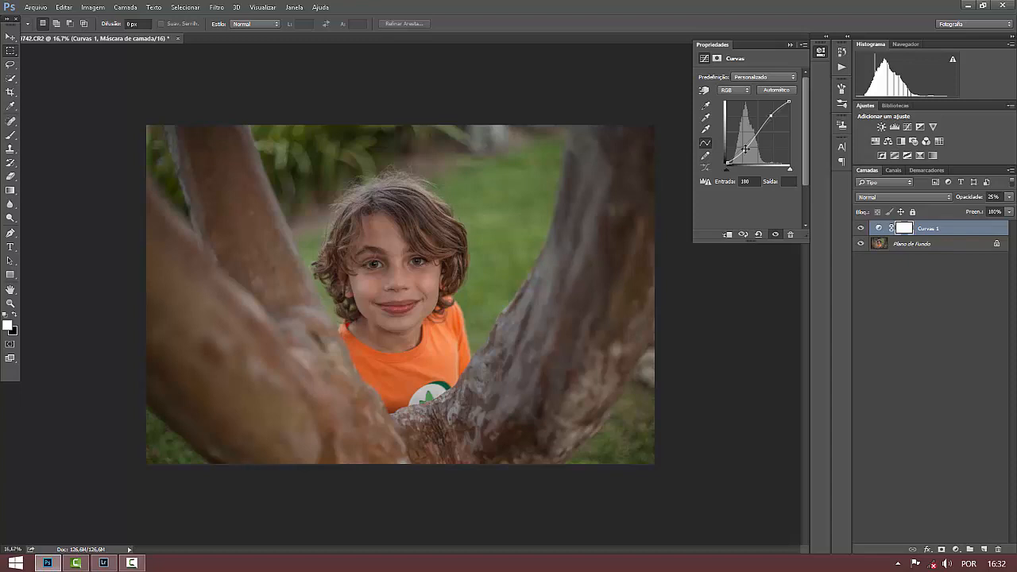
{"action": "left_click_drag", "start_coordinate": [744, 151], "coordinate": [744, 151]}
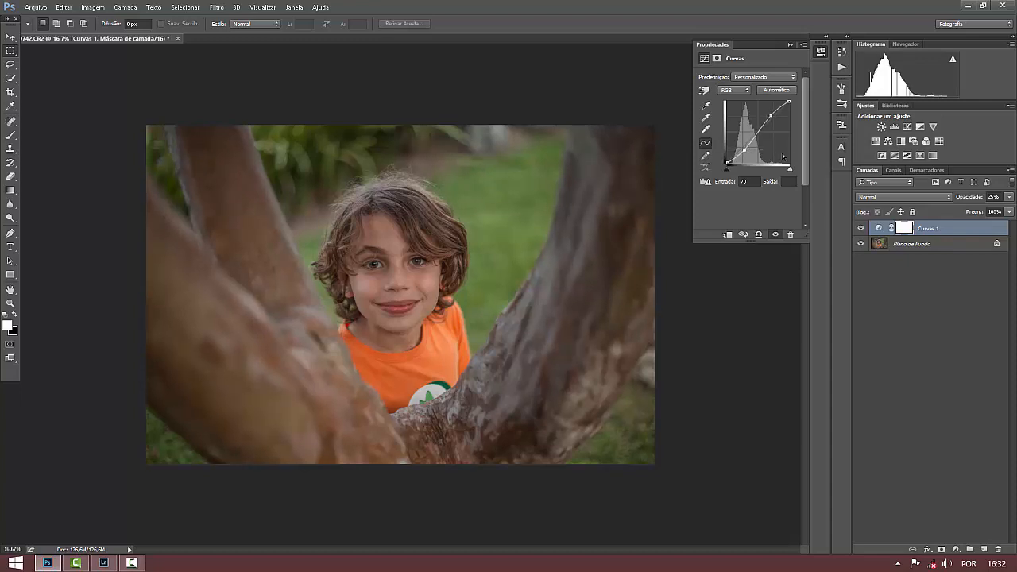
Reduce the S-curve layer's opacity to 16% and merge it into the background layer.
{"action": "key", "text": "1"}
{"action": "key", "text": "6"}
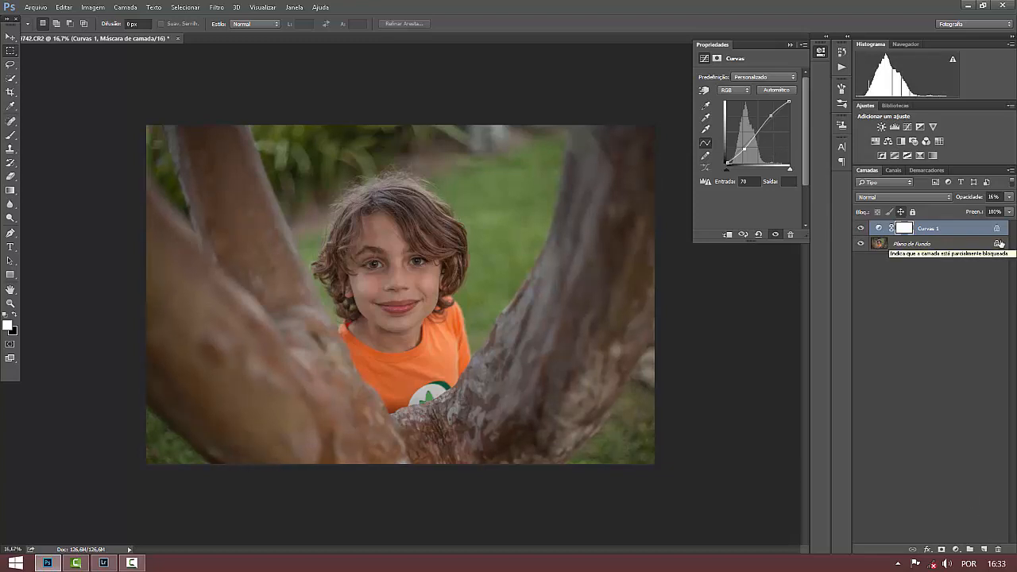
{"action": "key", "text": "ctrl+e"}
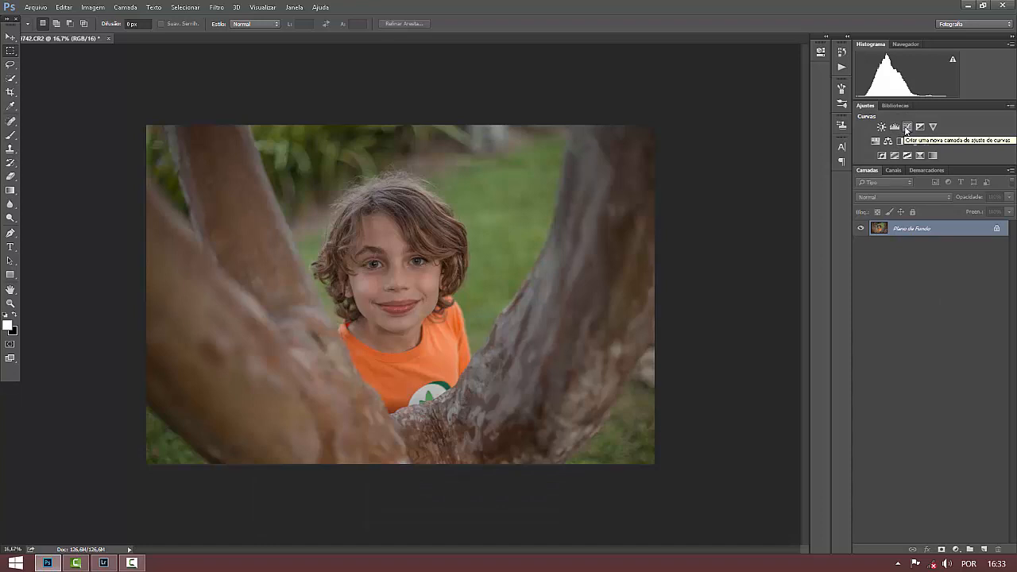
Add a new Curves adjustment layer with an unchanged curve and fill its mask with 50% gray (50% Cinza), Normal mode, 100% opacity.
{"action": "left_click", "coordinate": [907, 128]}
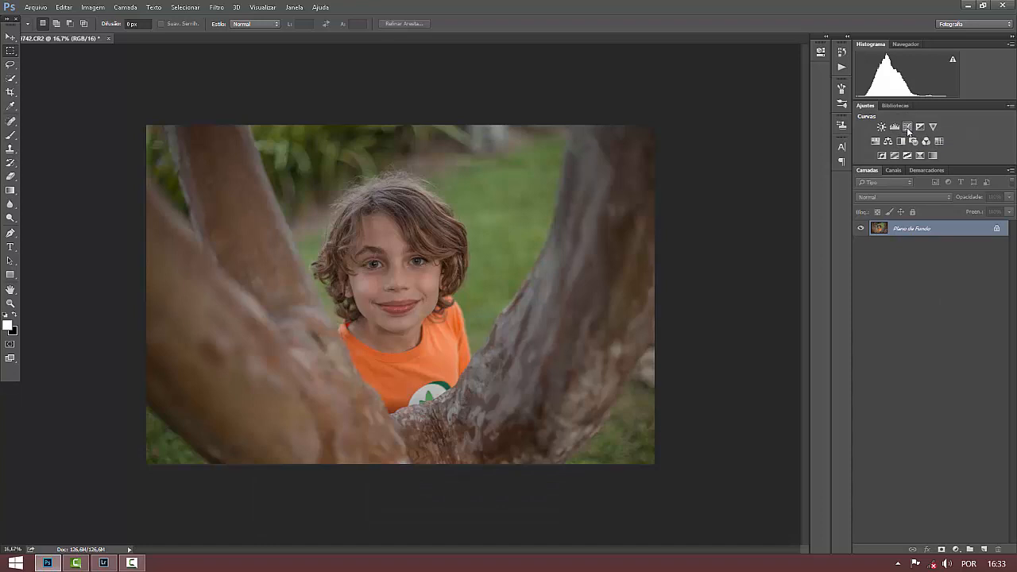
{"action": "left_click", "coordinate": [61, 8]}
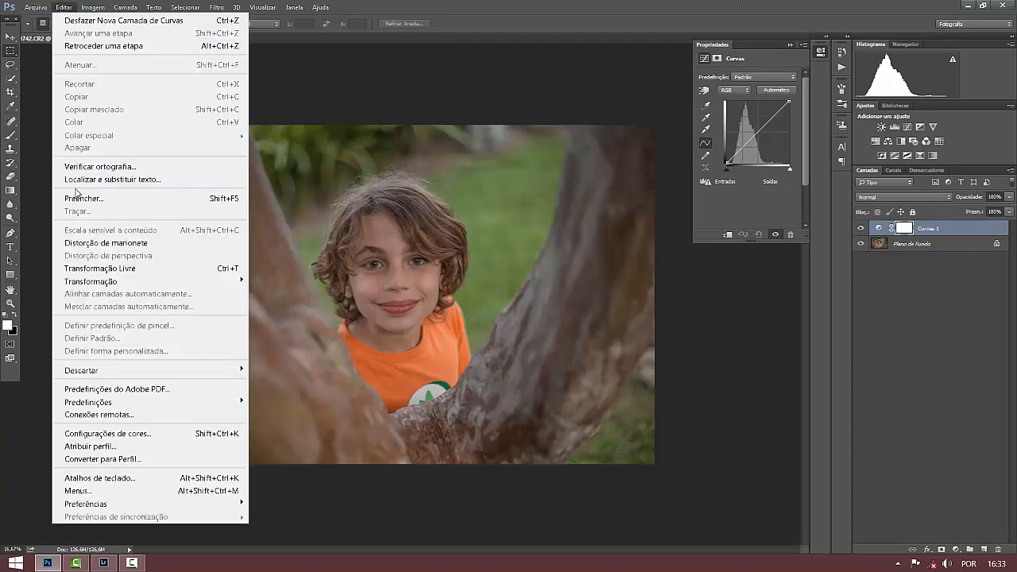
{"action": "left_click", "coordinate": [79, 198]}
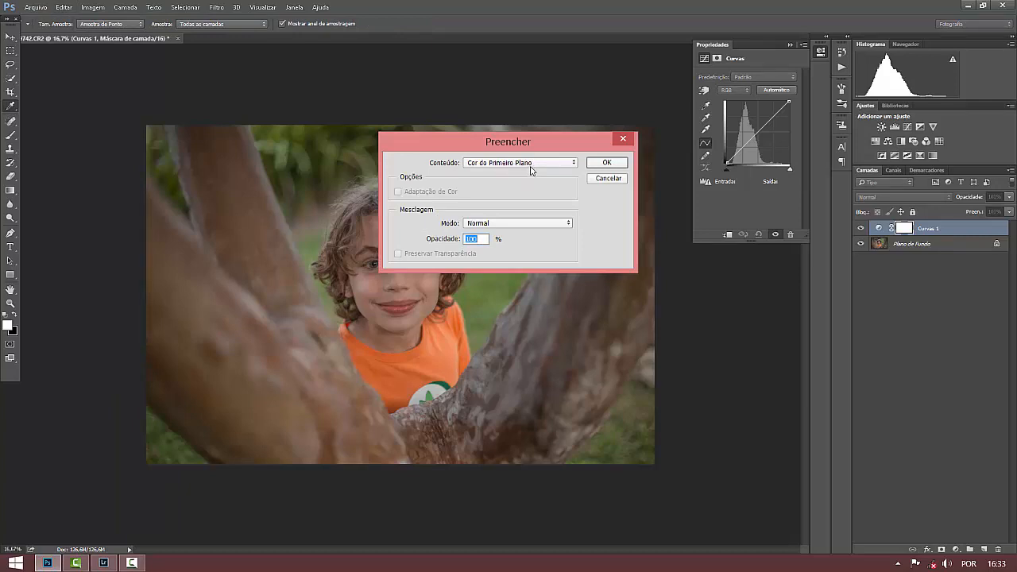
{"action": "left_click", "coordinate": [532, 164]}
{"action": "left_click", "coordinate": [485, 240]}
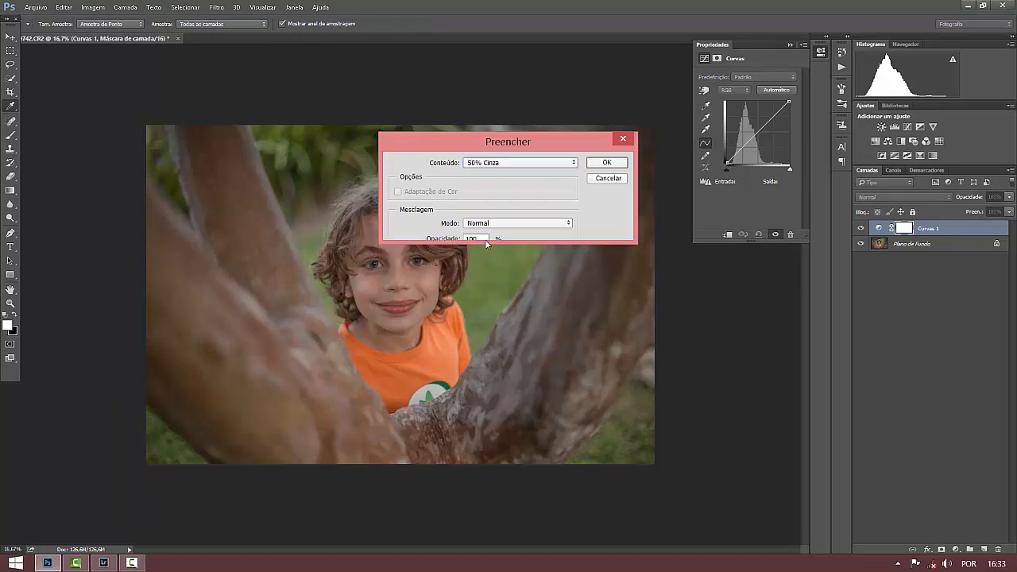
{"action": "left_click", "coordinate": [607, 164]}
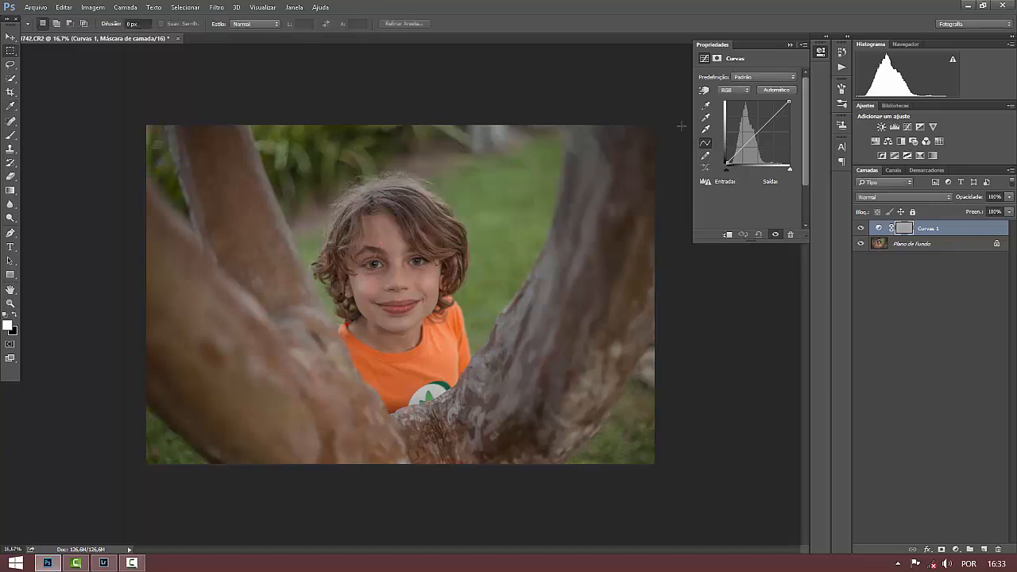
Set the gray-masked Curves layer's blend mode to Overlay (Sobrepor) and its opacity to 23%.
{"action": "left_click", "coordinate": [934, 196]}
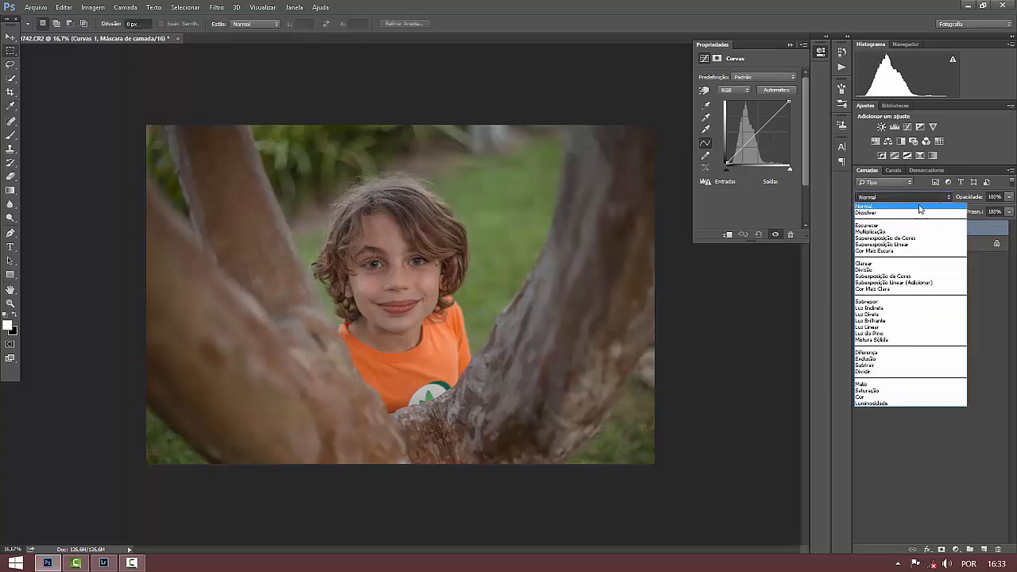
{"action": "left_click", "coordinate": [858, 303]}
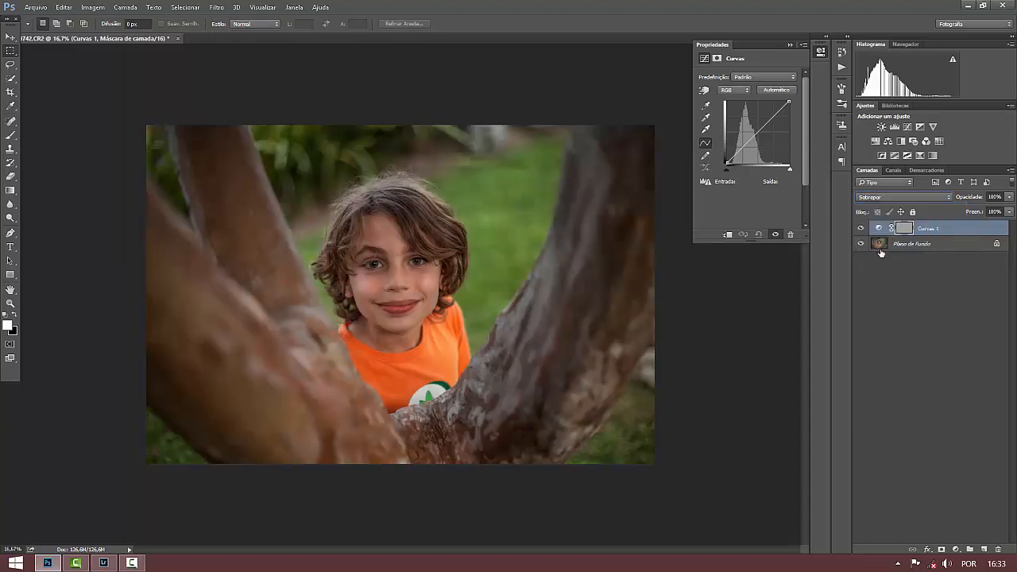
{"action": "left_click", "coordinate": [1011, 196]}
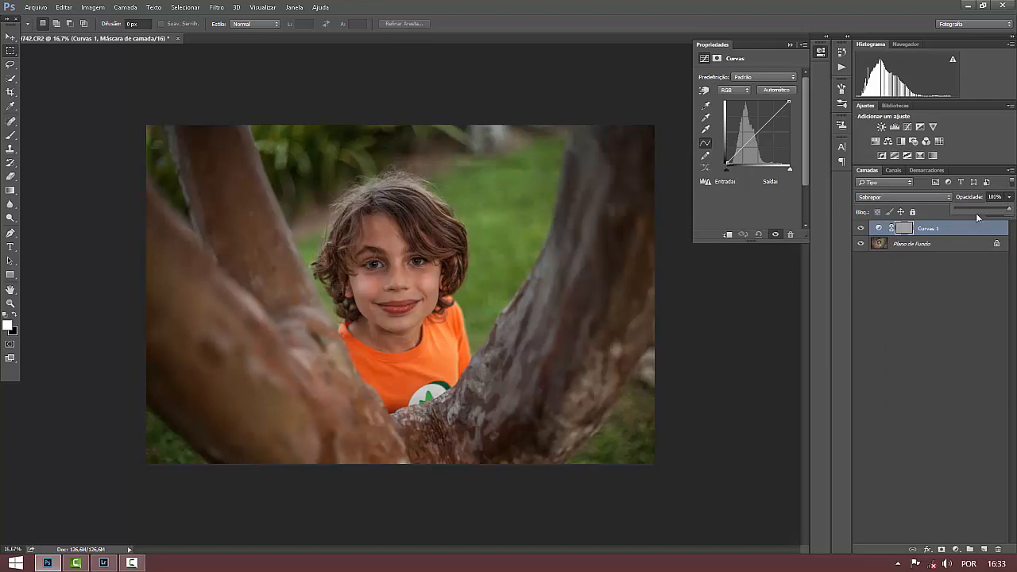
{"action": "left_click", "coordinate": [981, 211]}
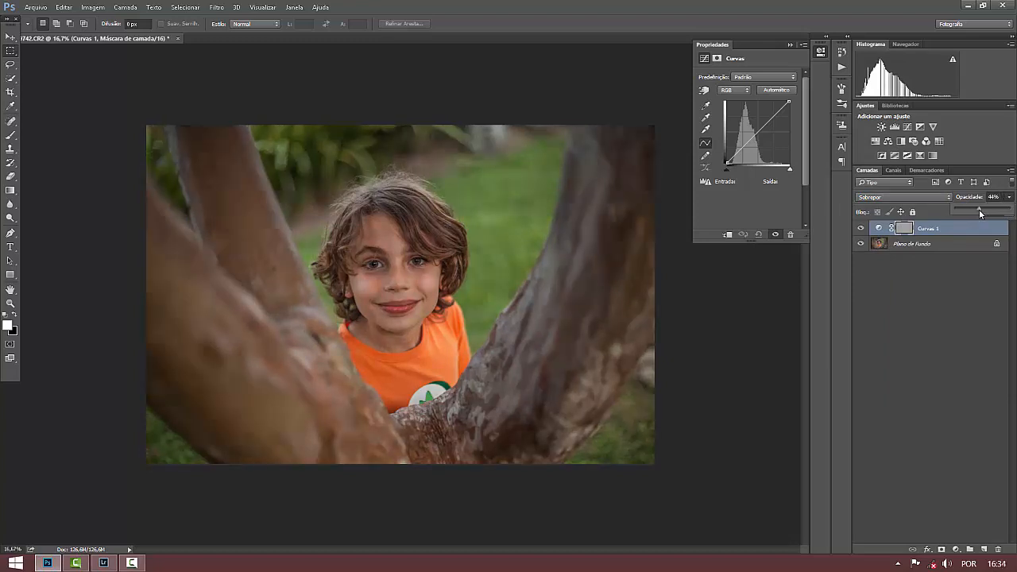
{"action": "left_click_drag", "start_coordinate": [981, 213], "coordinate": [959, 211]}
{"action": "left_click_drag", "start_coordinate": [969, 212], "coordinate": [968, 212]}
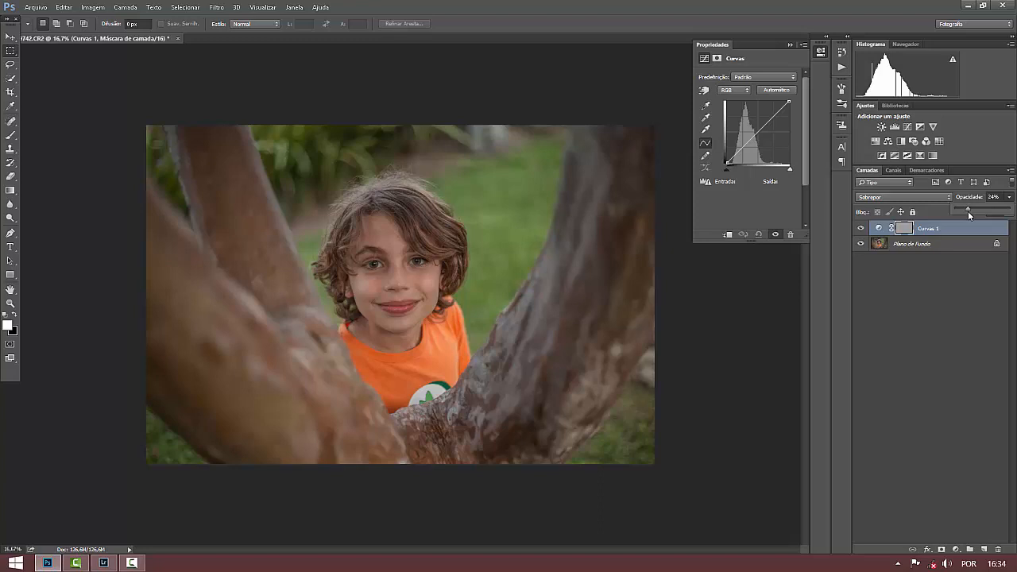
{"action": "left_click_drag", "start_coordinate": [971, 211], "coordinate": [977, 211]}
Keep the Curves layer in Overlay (Sobrepor) mode, raise its opacity to 52%, and compare the photo with and without it.
{"action": "left_click", "coordinate": [881, 198]}
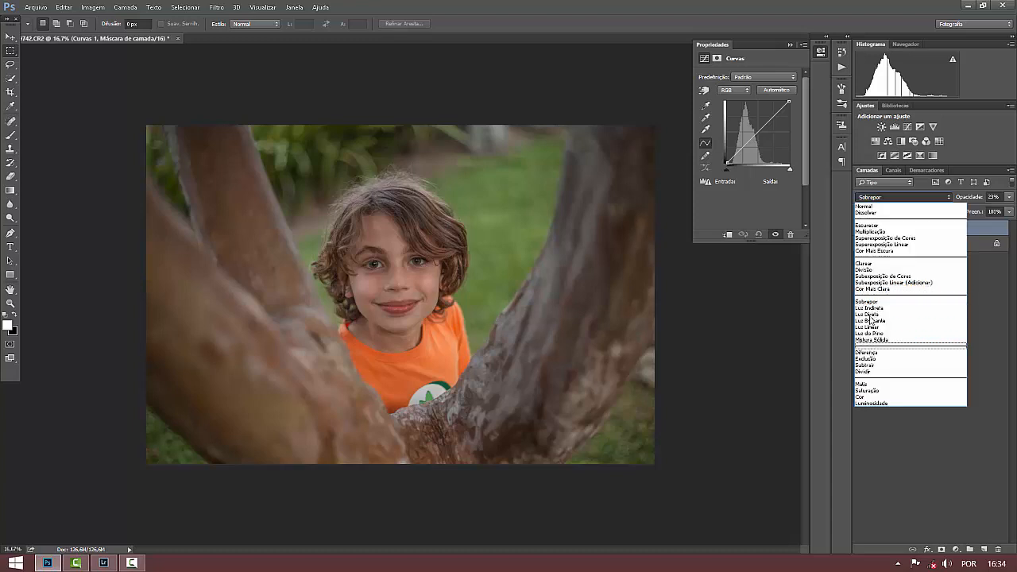
{"action": "left_click", "coordinate": [871, 302]}
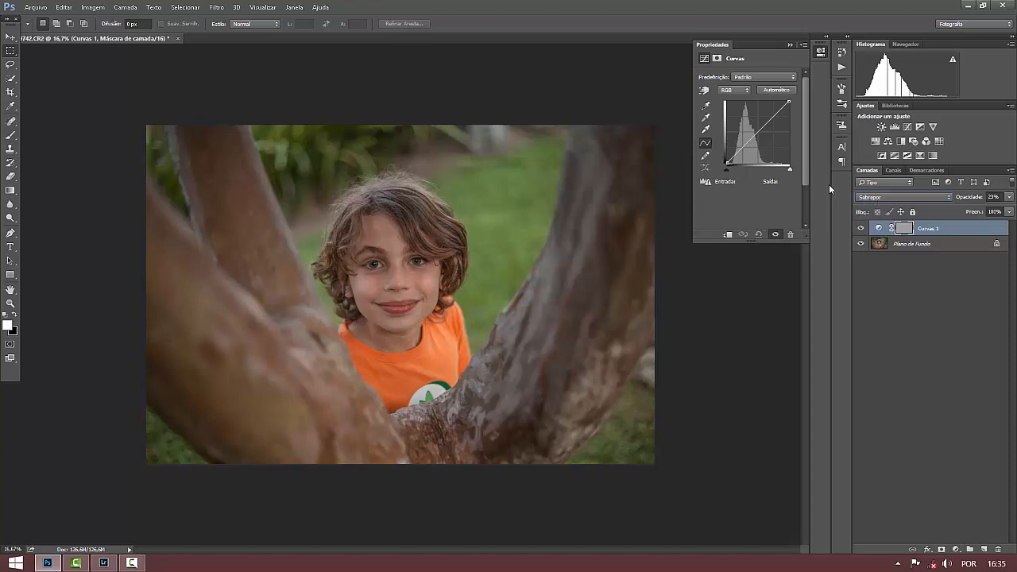
{"action": "left_click", "coordinate": [1011, 197]}
{"action": "left_click_drag", "start_coordinate": [990, 210], "coordinate": [986, 210]}
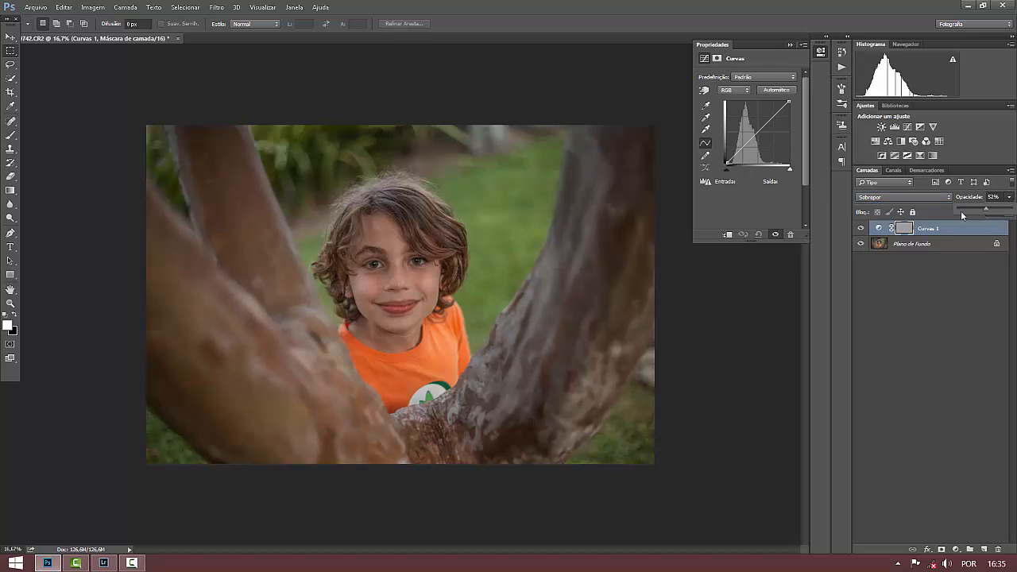
{"action": "left_click", "coordinate": [860, 229]}
{"action": "left_click", "coordinate": [860, 229]}
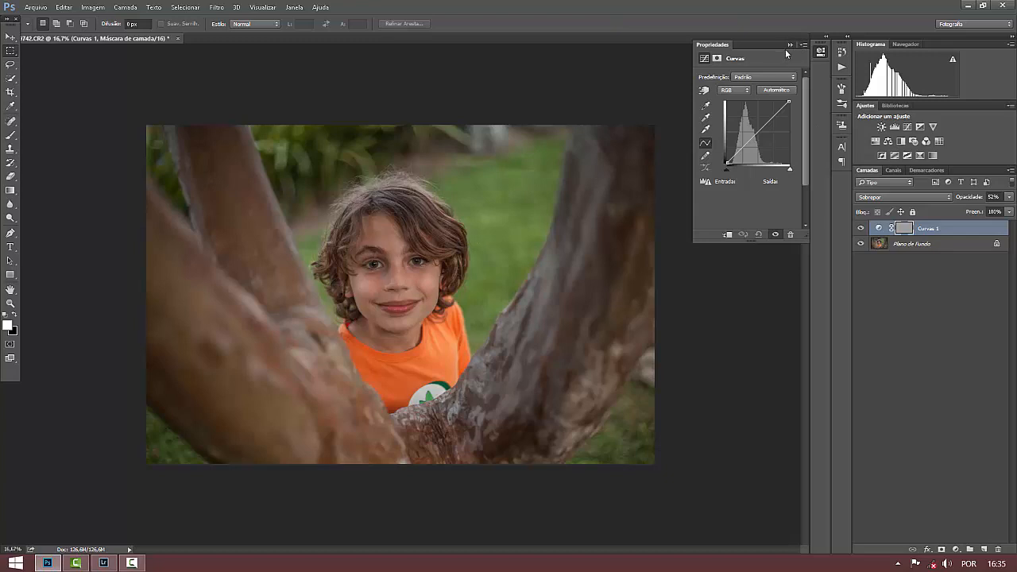
{"action": "left_click", "coordinate": [789, 46]}
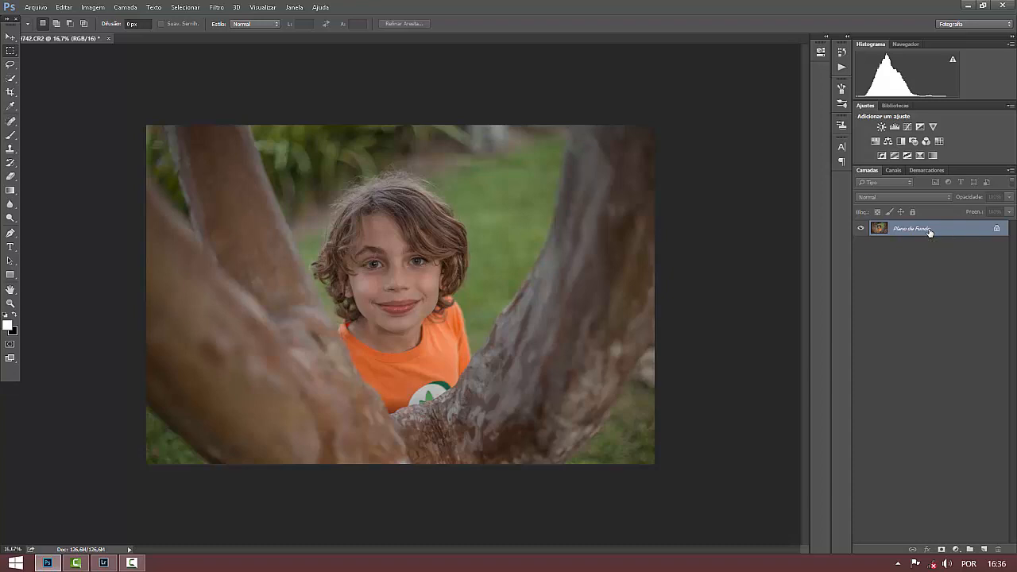
Duplicate the background layer and make the copy the active layer.
{"action": "key", "text": "ctrl+j"}
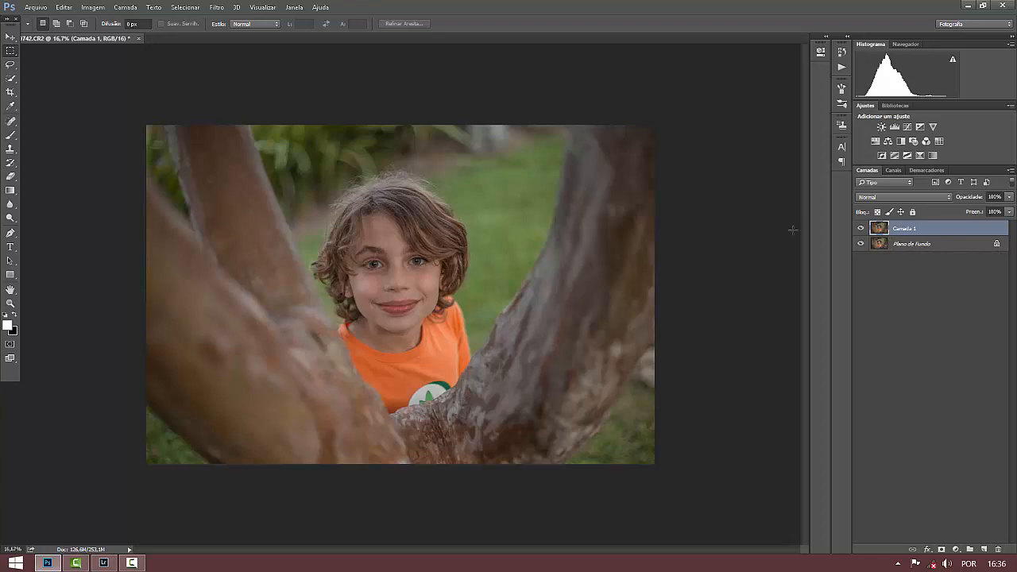
{"action": "left_click", "coordinate": [924, 247]}
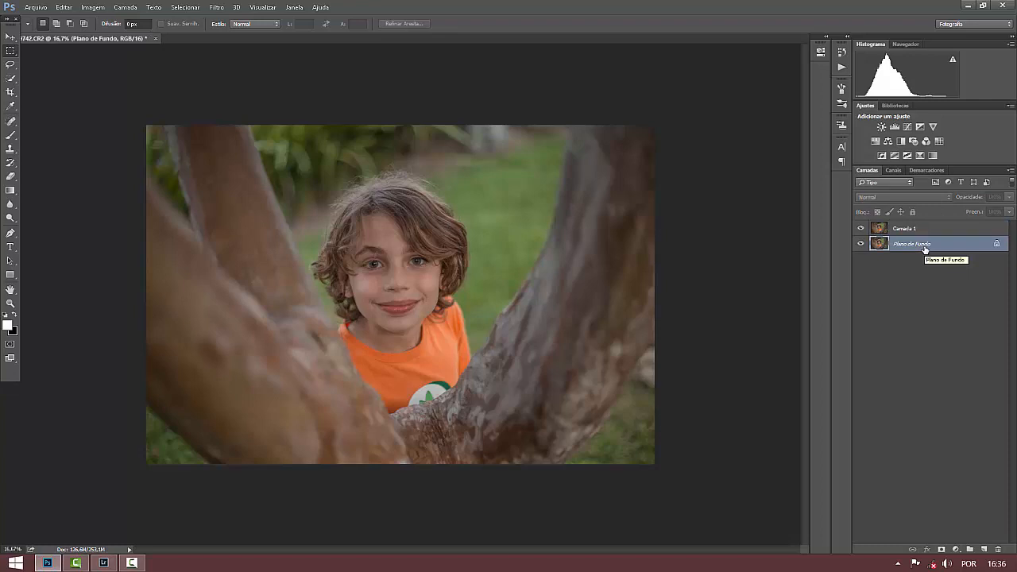
{"action": "left_click", "coordinate": [915, 230]}
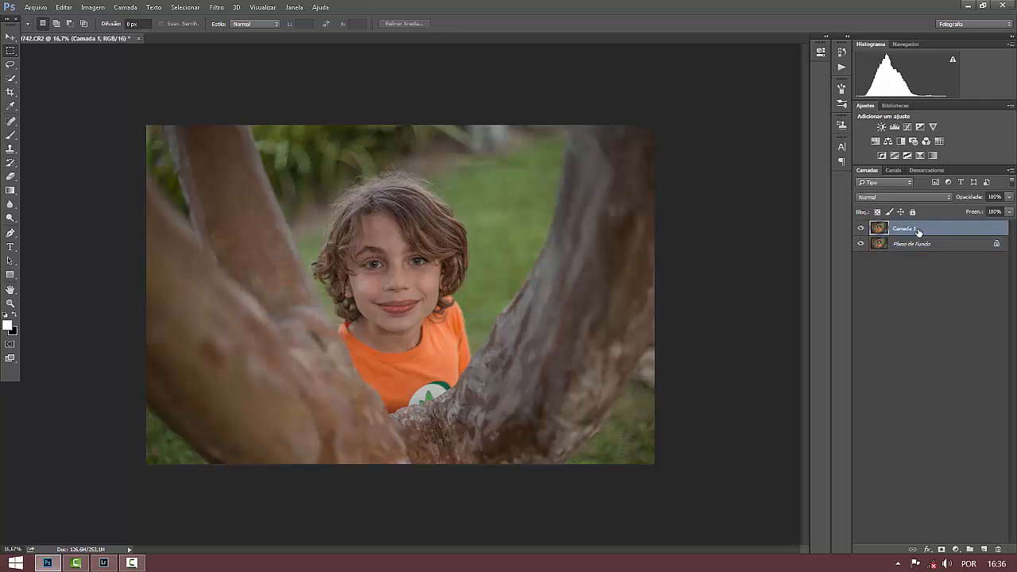
Apply Curves to only the red channel (Vermelho) of the copied layer, moving the black point to input 29, output 0.
{"action": "left_click", "coordinate": [893, 170]}
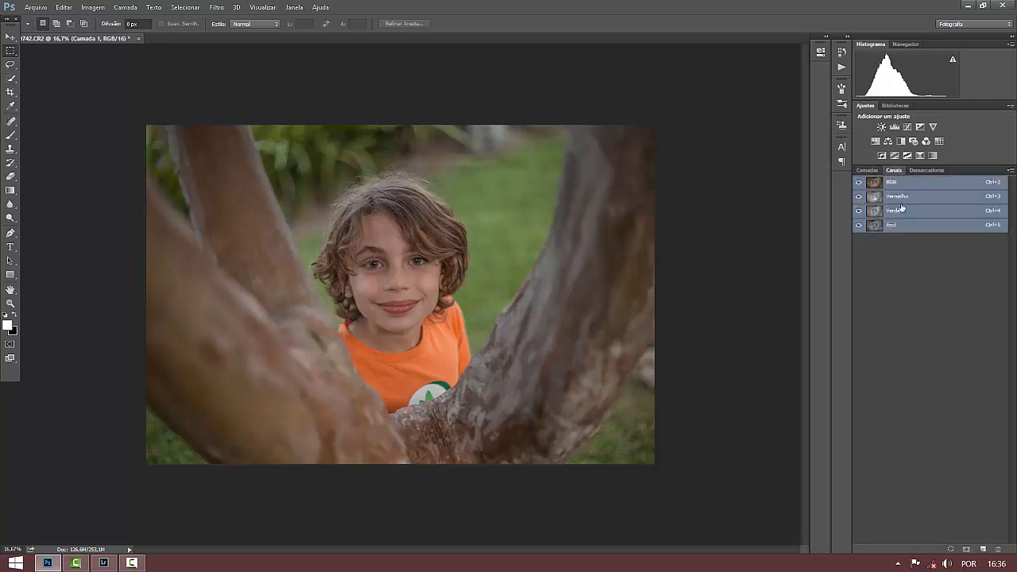
{"action": "left_click", "coordinate": [902, 200]}
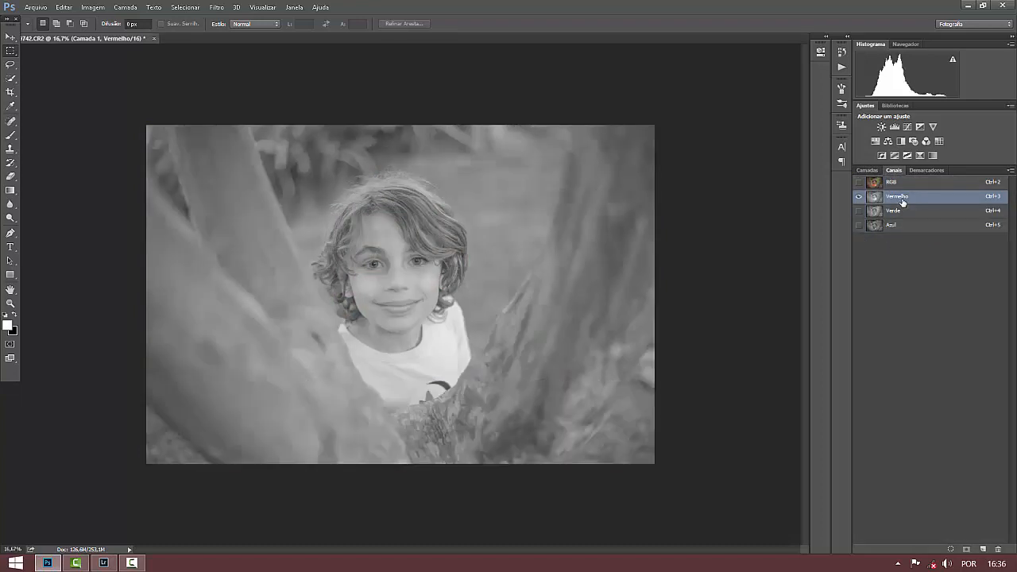
{"action": "key", "text": "ctrl+m"}
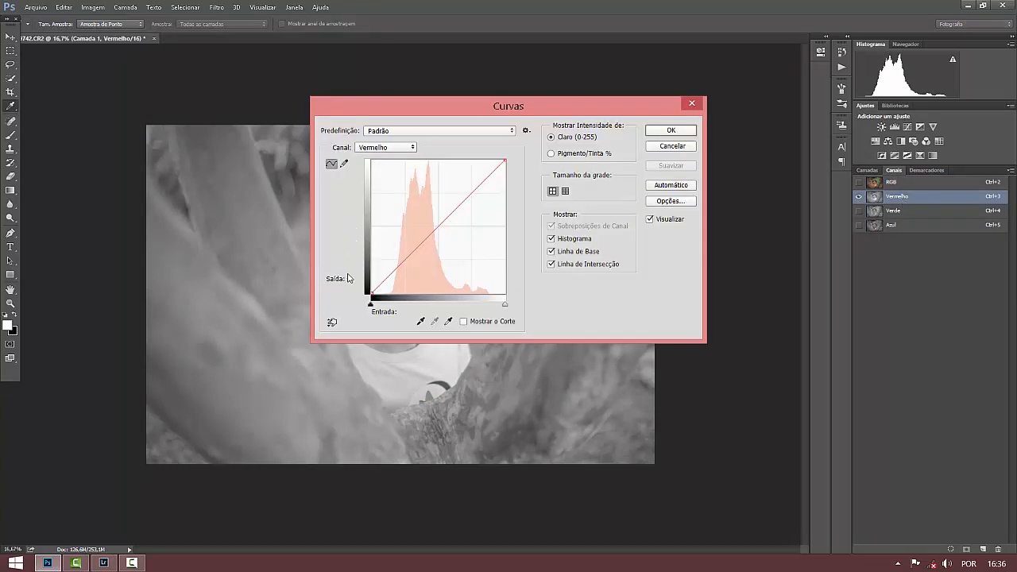
{"action": "left_click_drag", "start_coordinate": [557, 102], "coordinate": [811, 64]}
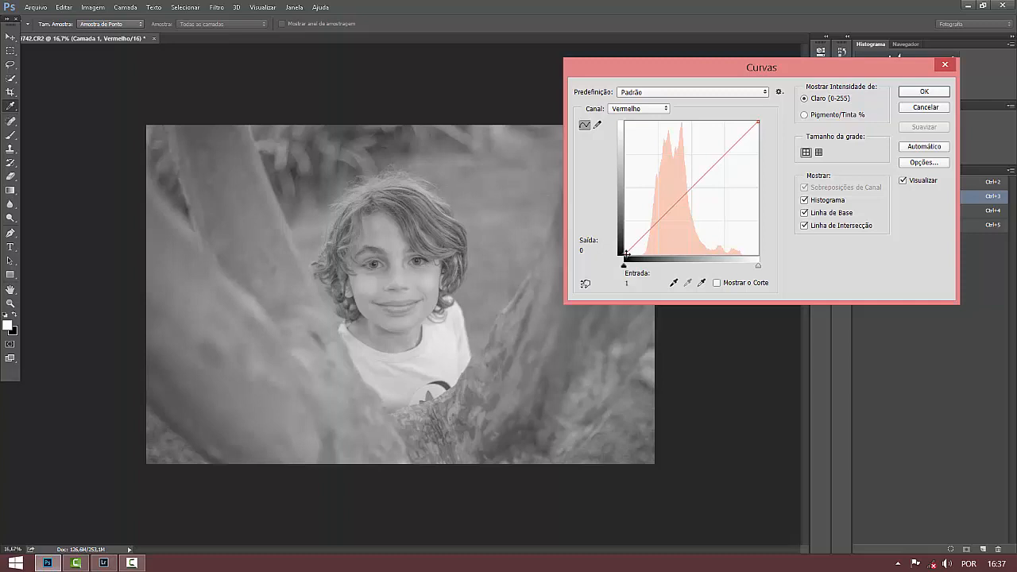
{"action": "left_click_drag", "start_coordinate": [627, 253], "coordinate": [624, 250]}
{"action": "left_click", "coordinate": [626, 253]}
{"action": "left_click_drag", "start_coordinate": [626, 253], "coordinate": [638, 253]}
{"action": "left_click_drag", "start_coordinate": [638, 257], "coordinate": [640, 256]}
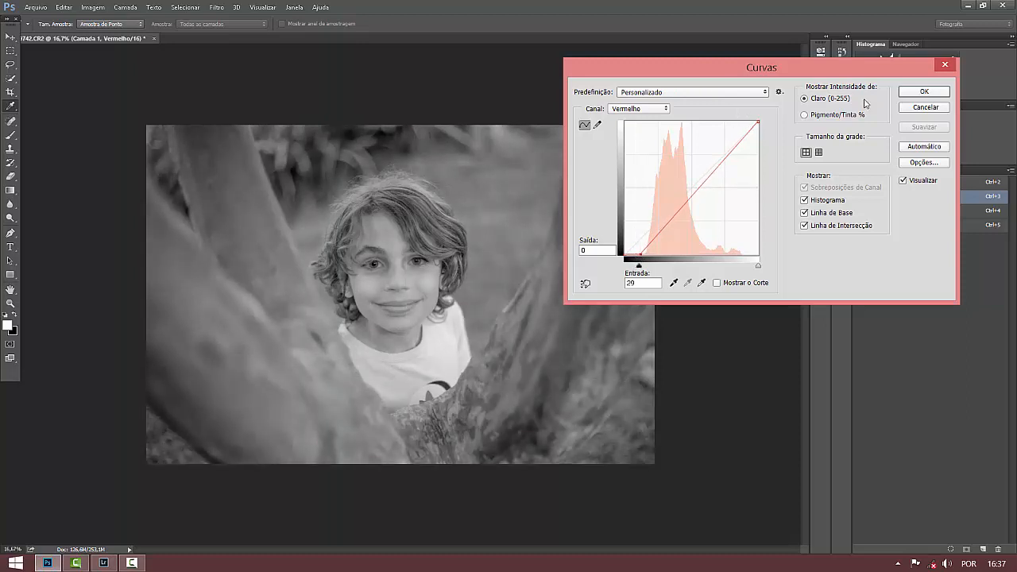
{"action": "left_click", "coordinate": [922, 93]}
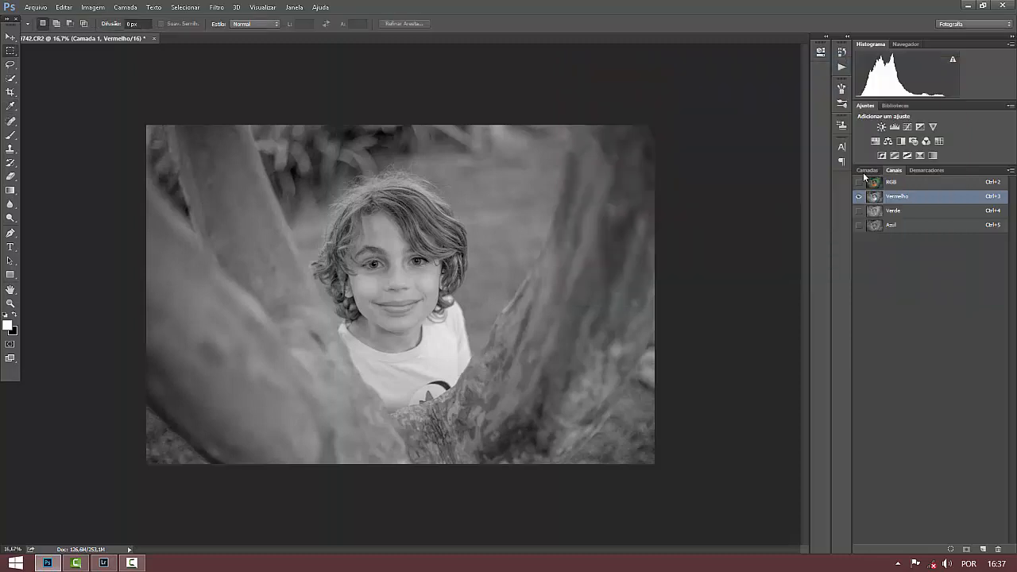
Set the copied layer's blend mode to Luminosity (Luminosidade) and select the background layer to restore the full-colour view.
{"action": "left_click", "coordinate": [865, 173]}
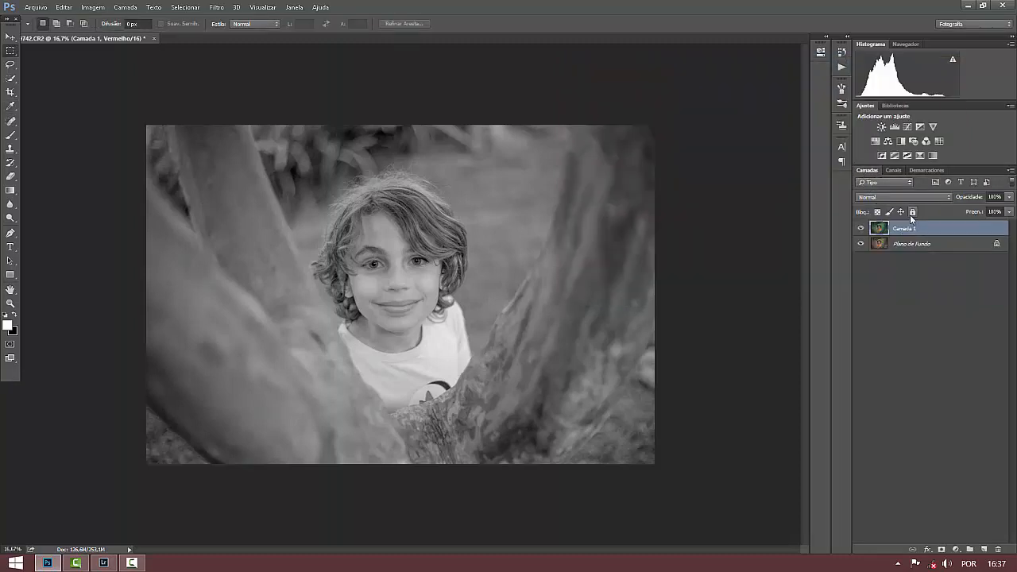
{"action": "left_click", "coordinate": [912, 199]}
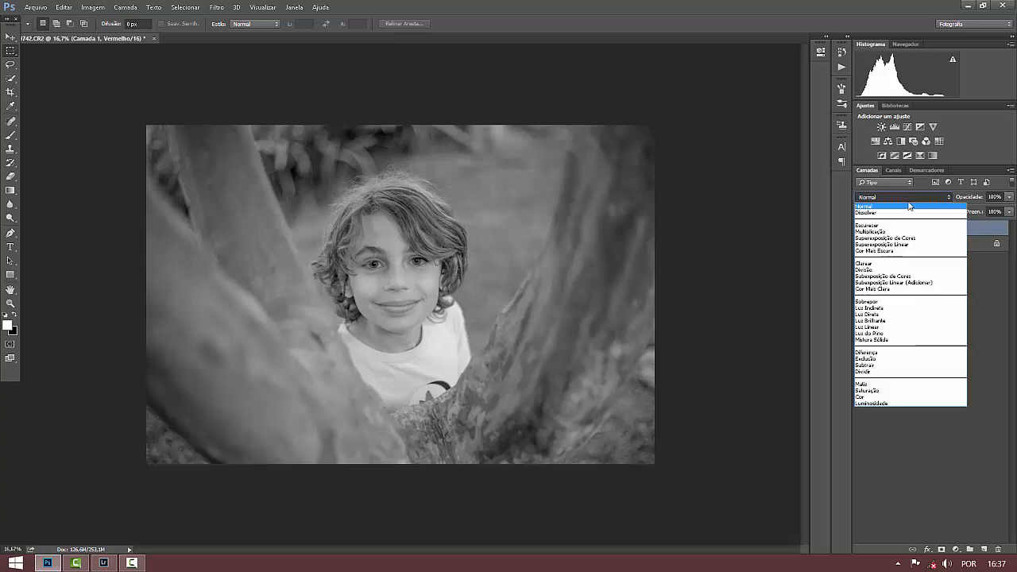
{"action": "left_click", "coordinate": [880, 403]}
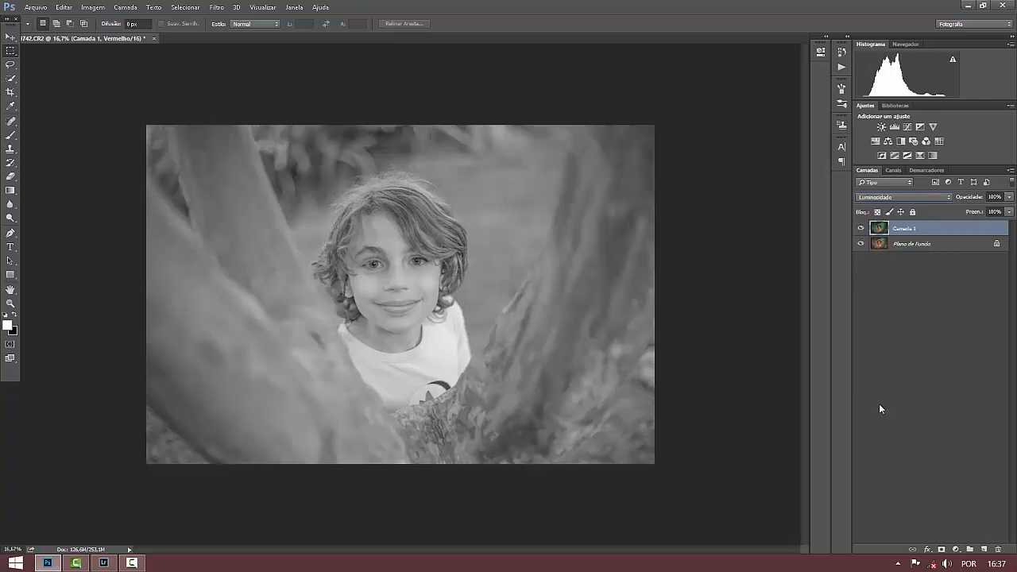
{"action": "left_click", "coordinate": [919, 246]}
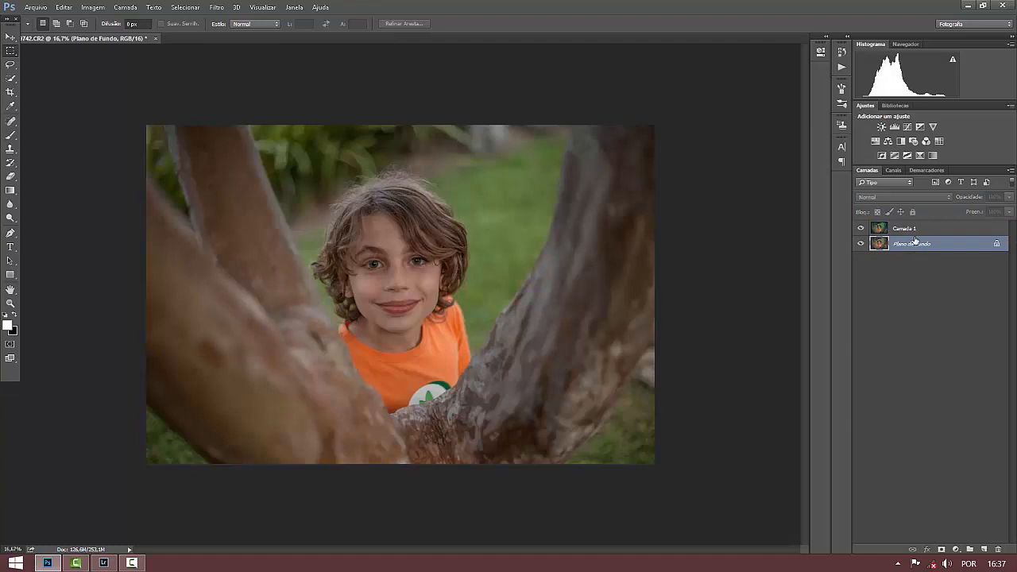
Compare the photo with and without the Luminosity layer, leaving that layer visible and no layer selected.
{"action": "left_click", "coordinate": [862, 230]}
{"action": "left_click", "coordinate": [862, 229]}
{"action": "left_click", "coordinate": [862, 229]}
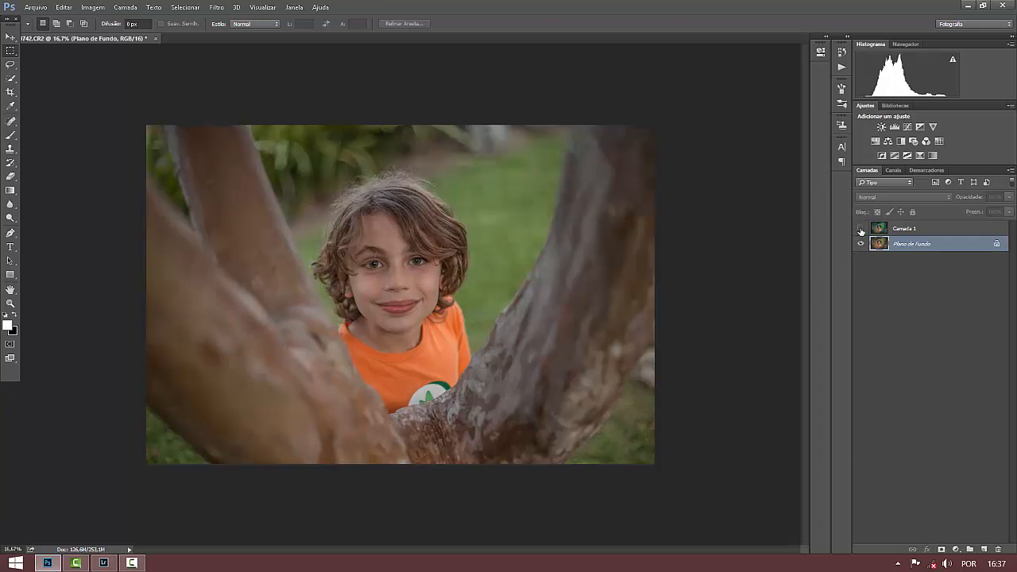
{"action": "left_click", "coordinate": [861, 230]}
{"action": "left_click", "coordinate": [904, 302]}
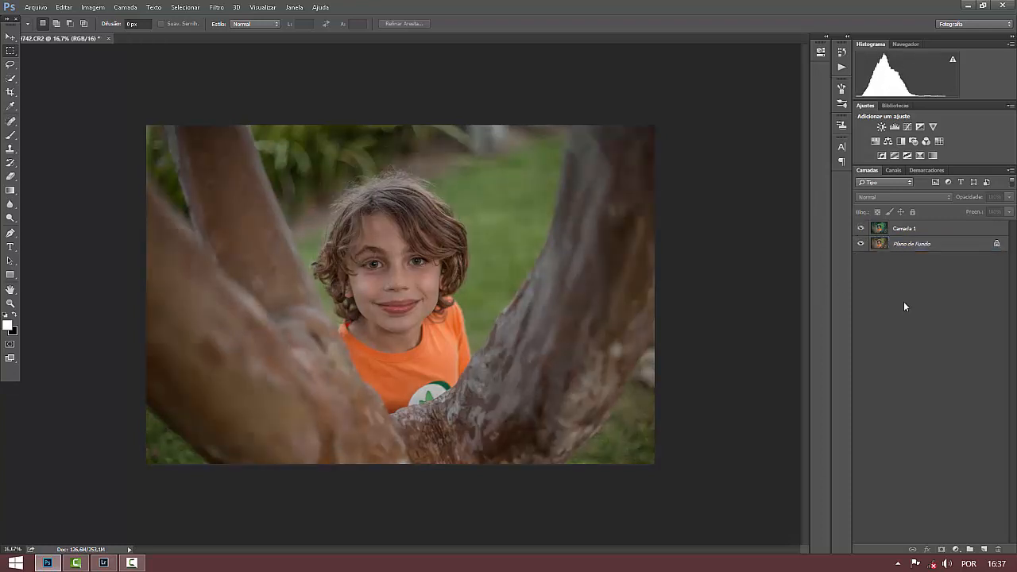
Apply a second Curves adjustment to the red channel (Vermelho) of Camada 1, moving the black point further inward to darken it.
{"action": "left_click", "coordinate": [878, 231]}
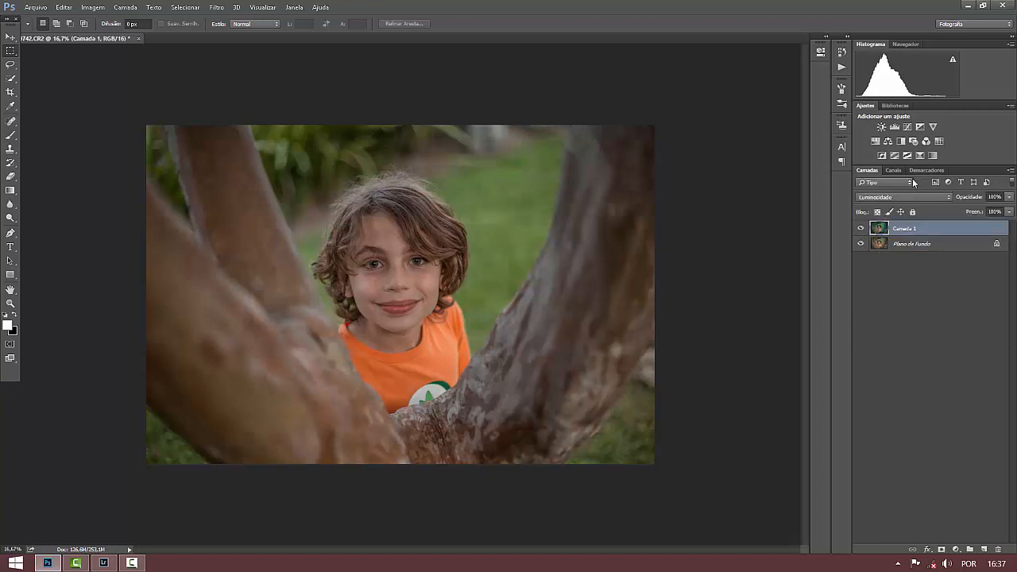
{"action": "left_click", "coordinate": [897, 170]}
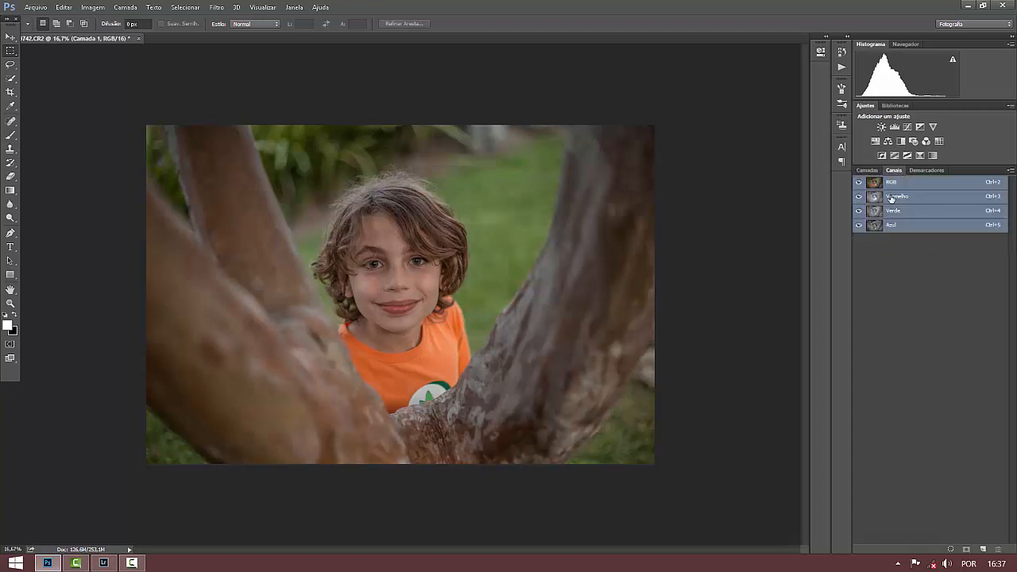
{"action": "left_click", "coordinate": [891, 197]}
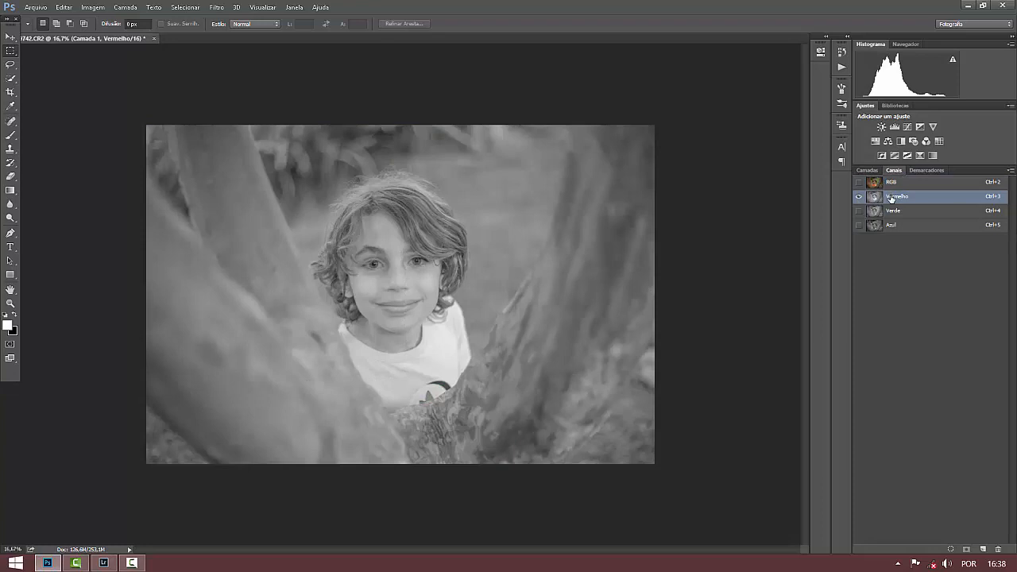
{"action": "key", "text": "ctrl+m"}
{"action": "left_click_drag", "start_coordinate": [624, 264], "coordinate": [653, 247]}
{"action": "left_click", "coordinate": [905, 232]}
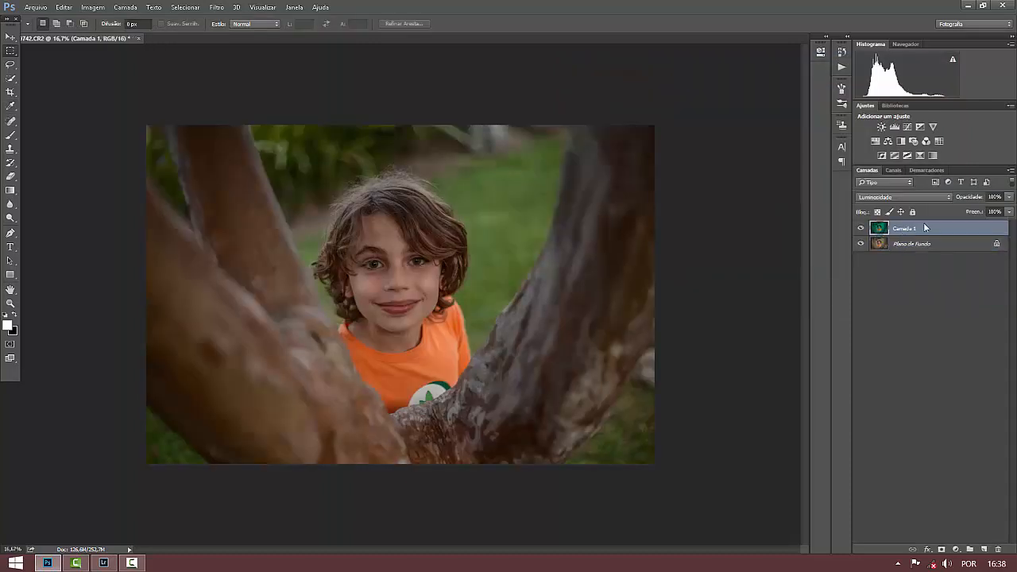
Compare the photo with and without Camada 1, keep the layer visible, and lower its opacity to 44%.
{"action": "left_click", "coordinate": [863, 229]}
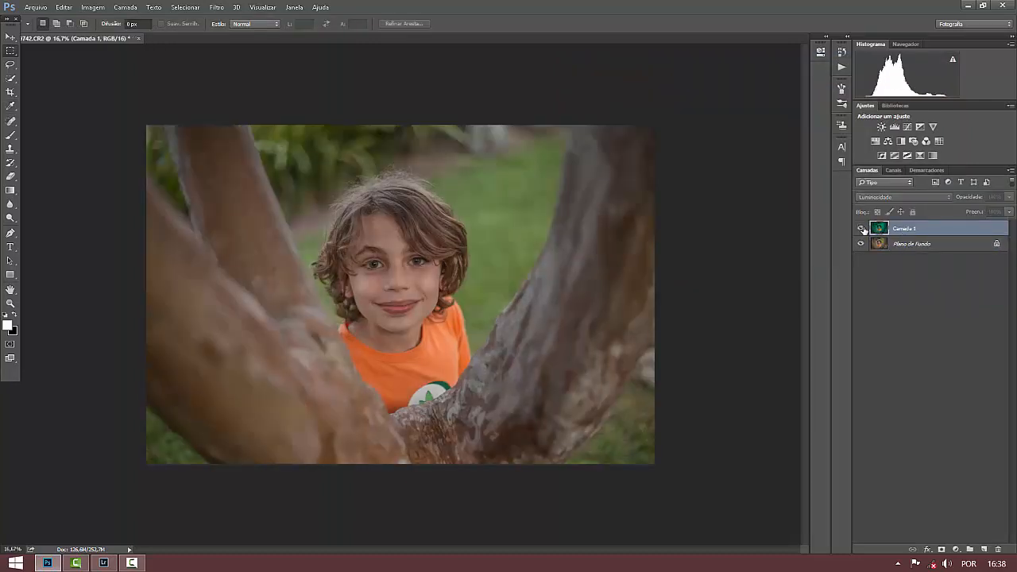
{"action": "left_click", "coordinate": [863, 229]}
{"action": "left_click", "coordinate": [1010, 197]}
{"action": "left_click_drag", "start_coordinate": [996, 216], "coordinate": [979, 211]}
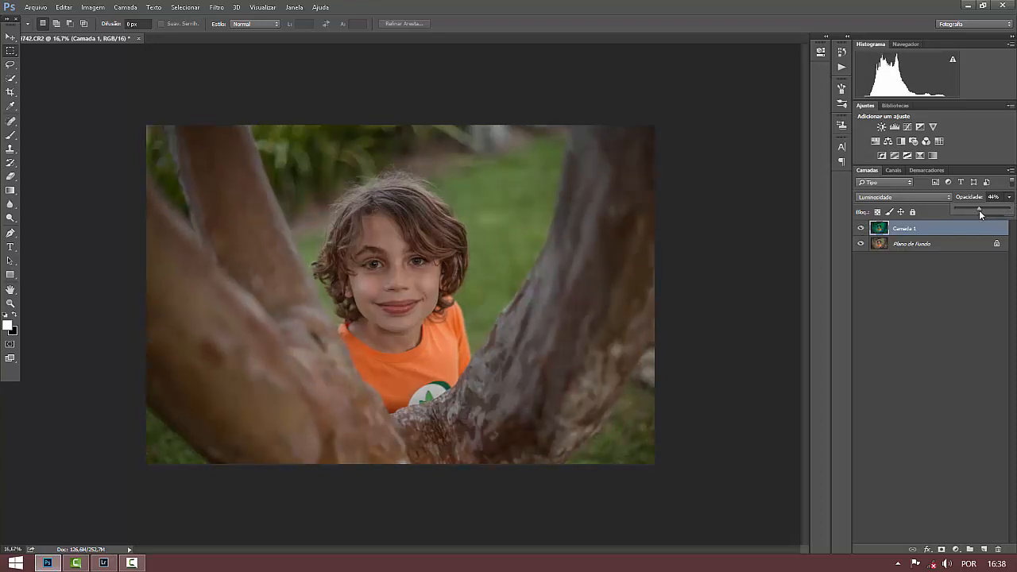
{"action": "left_click", "coordinate": [940, 224]}
Delete the adjusted Camada 1 layer and make a fresh duplicate of the background layer.
{"action": "left_click_drag", "start_coordinate": [940, 227], "coordinate": [999, 549]}
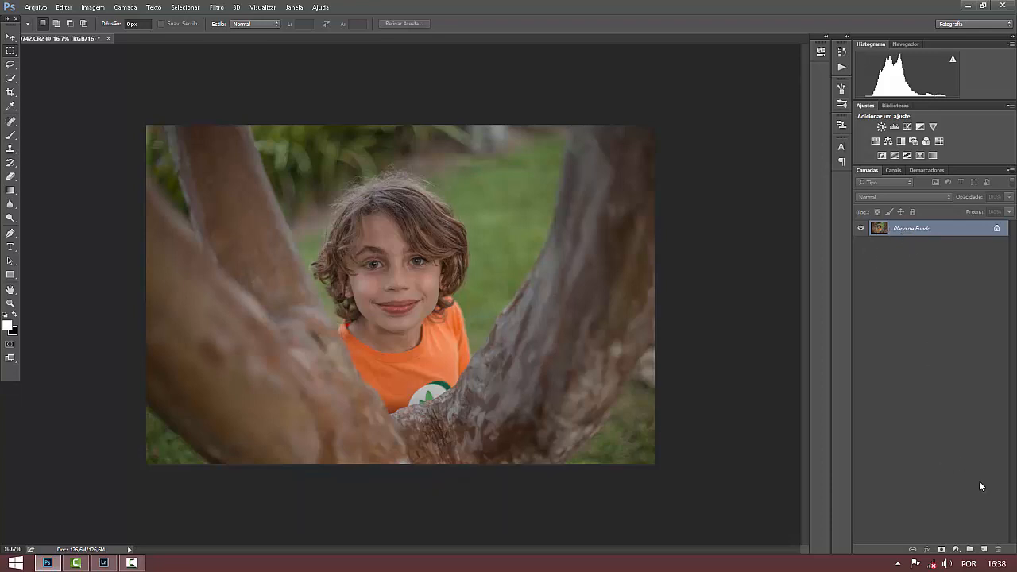
{"action": "key", "text": "ctrl+j"}
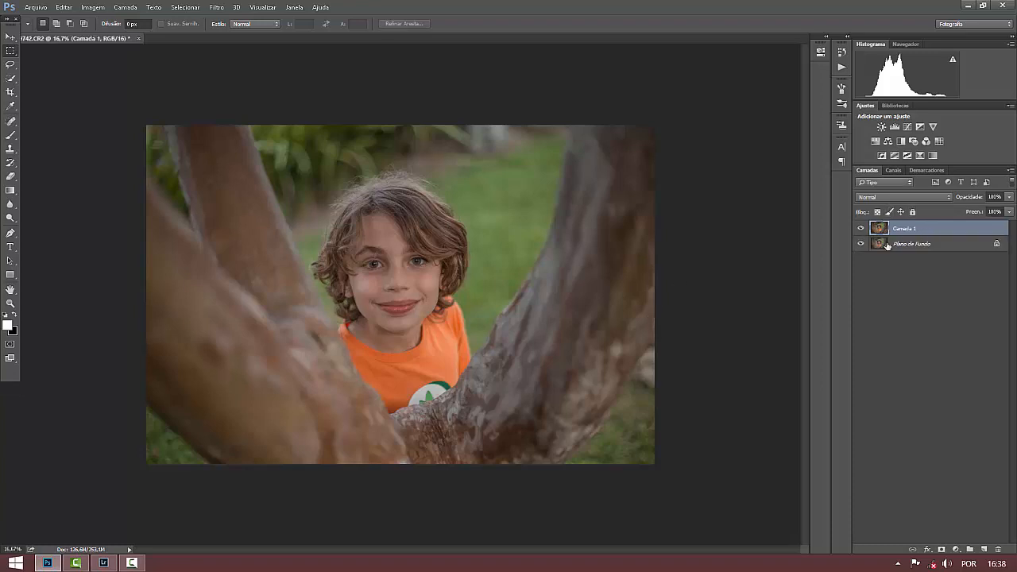
Add a Selective Color (Cor Seletiva) layer and set the blacks (Pretos) to Ciano -1, Magenta +1, Amarelo -2 and Preto +11.
{"action": "left_click", "coordinate": [957, 550]}
{"action": "left_click", "coordinate": [947, 544]}
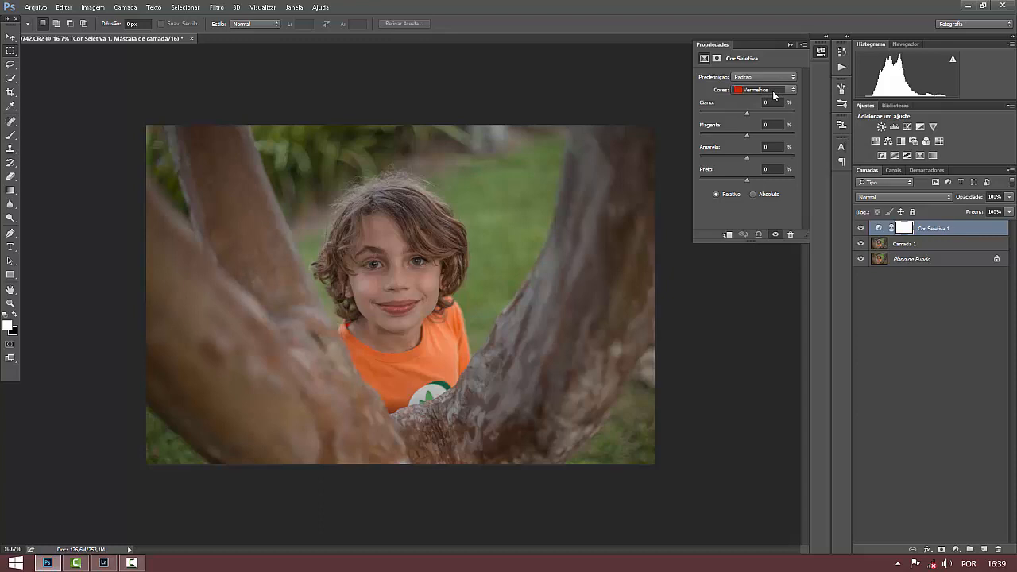
{"action": "left_click", "coordinate": [768, 91]}
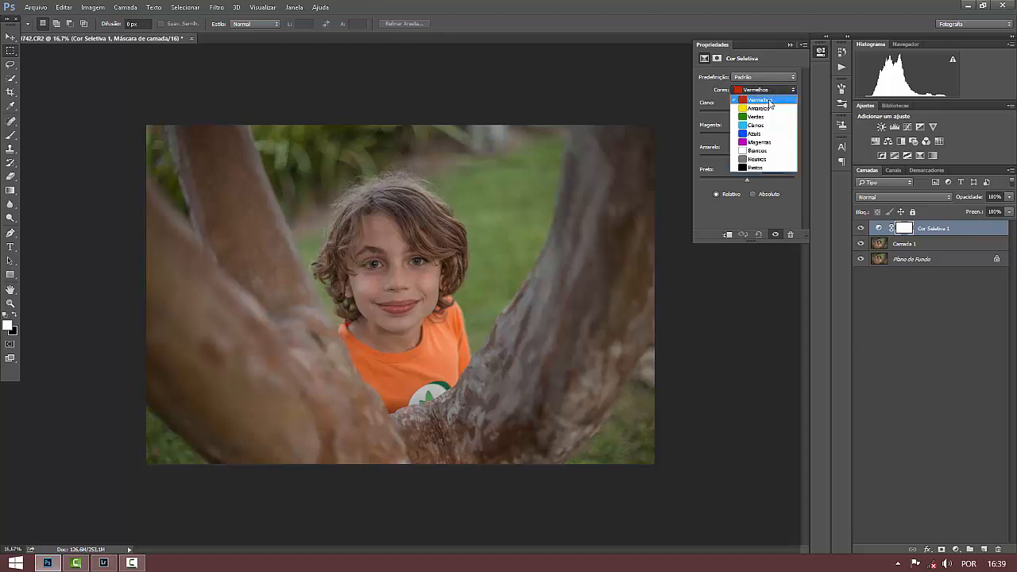
{"action": "left_click", "coordinate": [754, 169]}
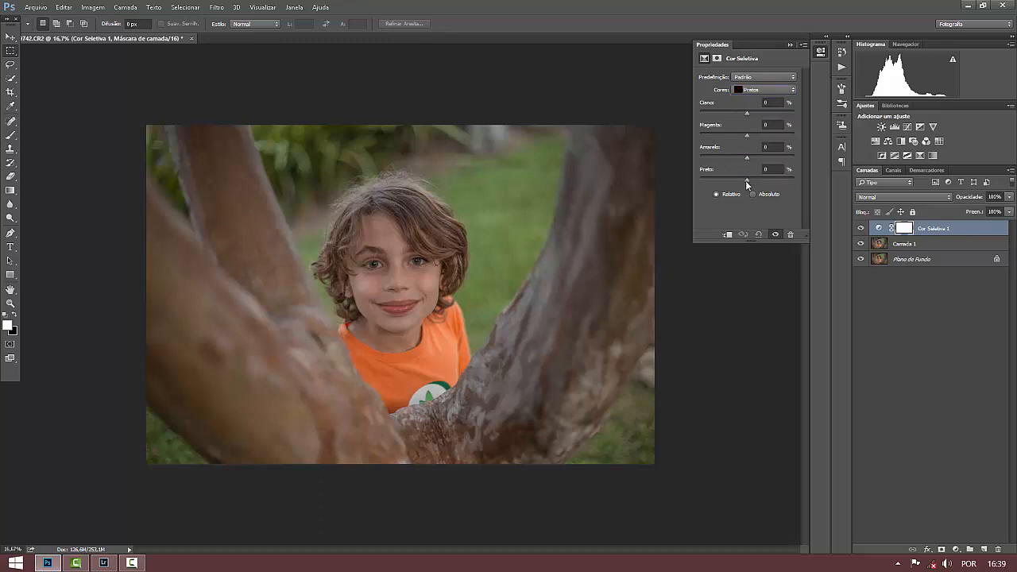
{"action": "left_click_drag", "start_coordinate": [748, 179], "coordinate": [752, 181]}
{"action": "left_click_drag", "start_coordinate": [746, 158], "coordinate": [747, 160]}
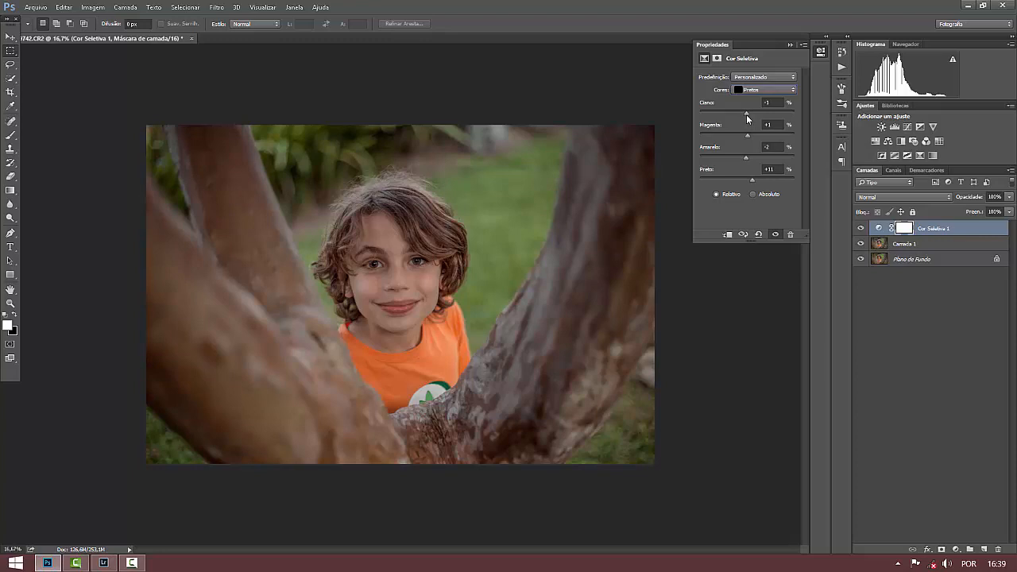
{"action": "left_click", "coordinate": [791, 45]}
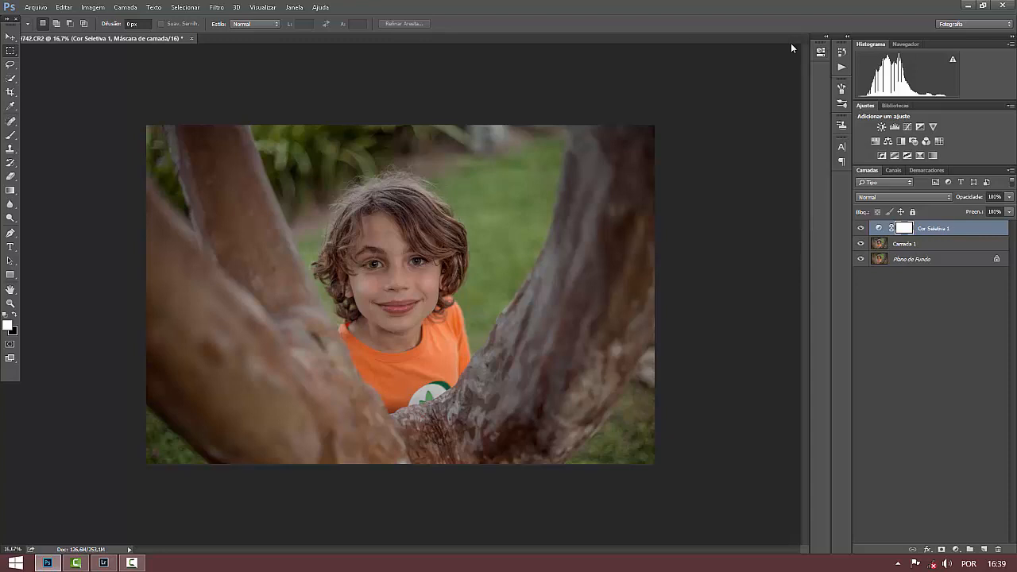
Compare the photo with and without the Selective Color layer, keep it visible, and moderately reduce its opacity from full strength.
{"action": "left_click", "coordinate": [861, 228]}
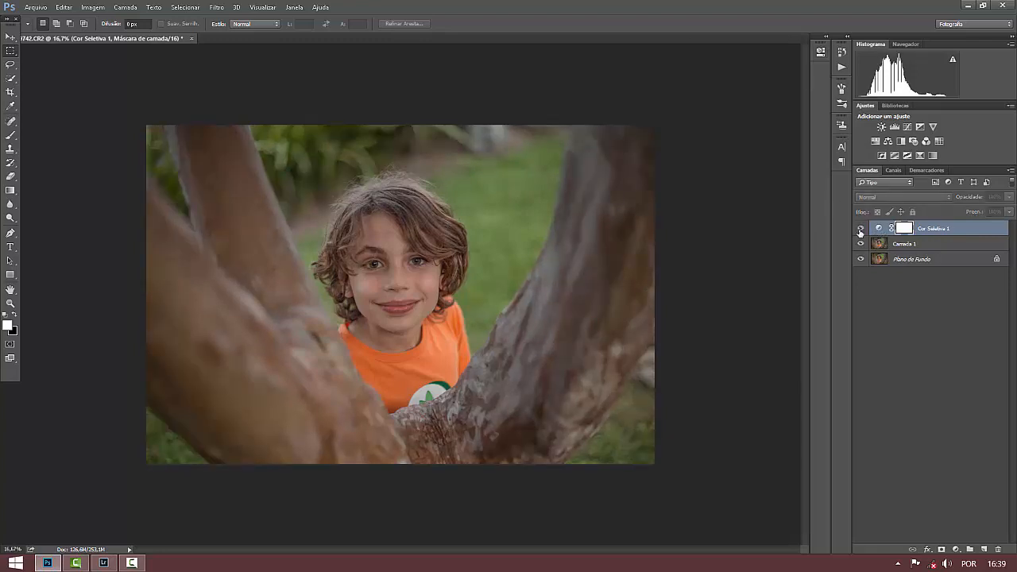
{"action": "left_click", "coordinate": [861, 229]}
{"action": "left_click", "coordinate": [1009, 198]}
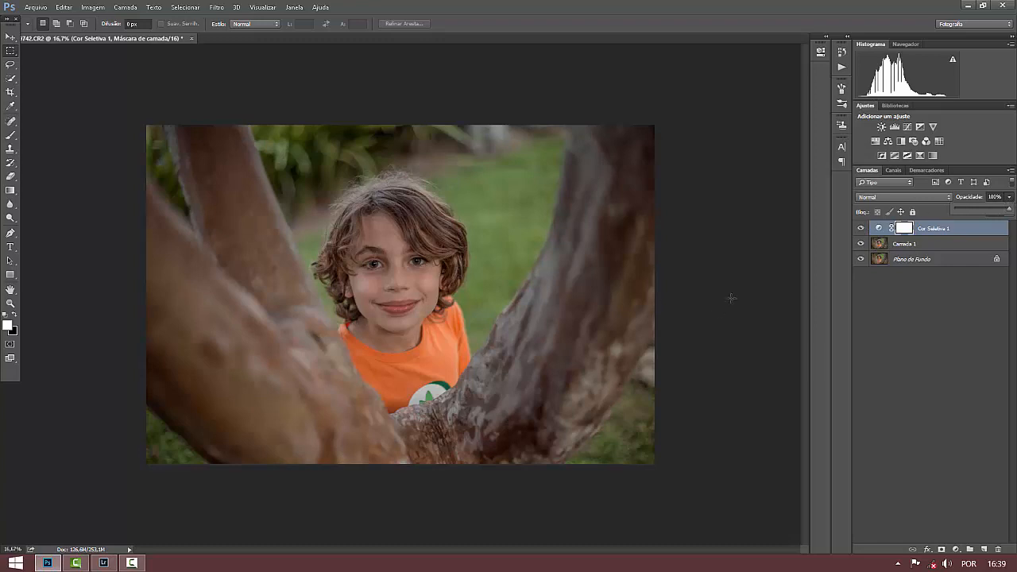
{"action": "left_click", "coordinate": [990, 209]}
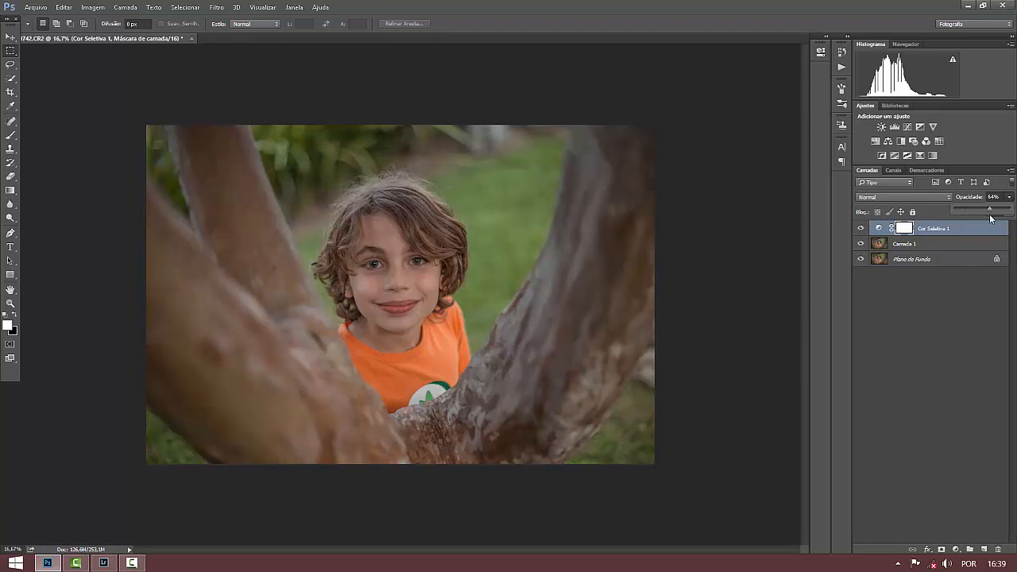
{"action": "left_click_drag", "start_coordinate": [991, 216], "coordinate": [1000, 216]}
{"action": "left_click", "coordinate": [911, 380]}
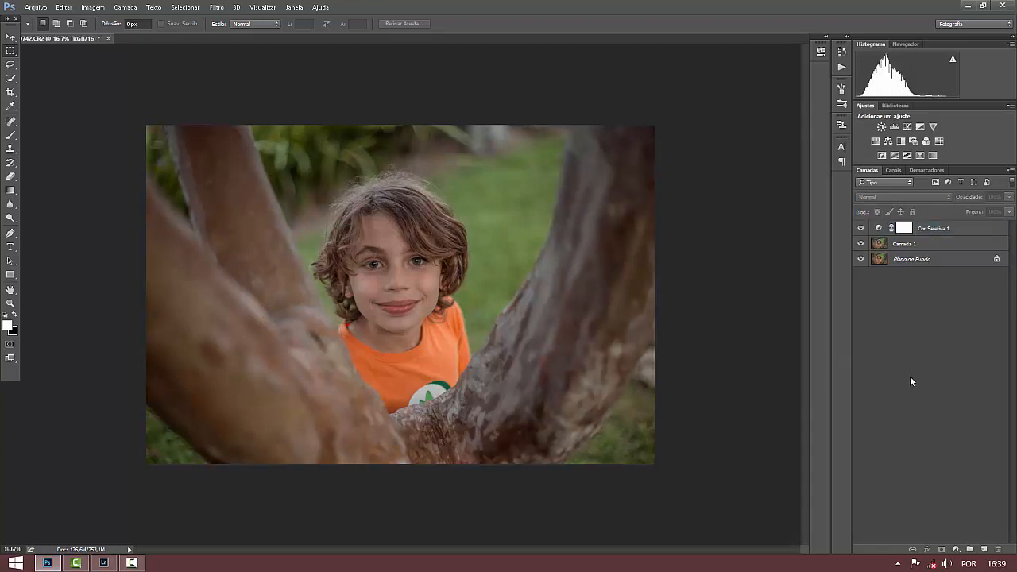